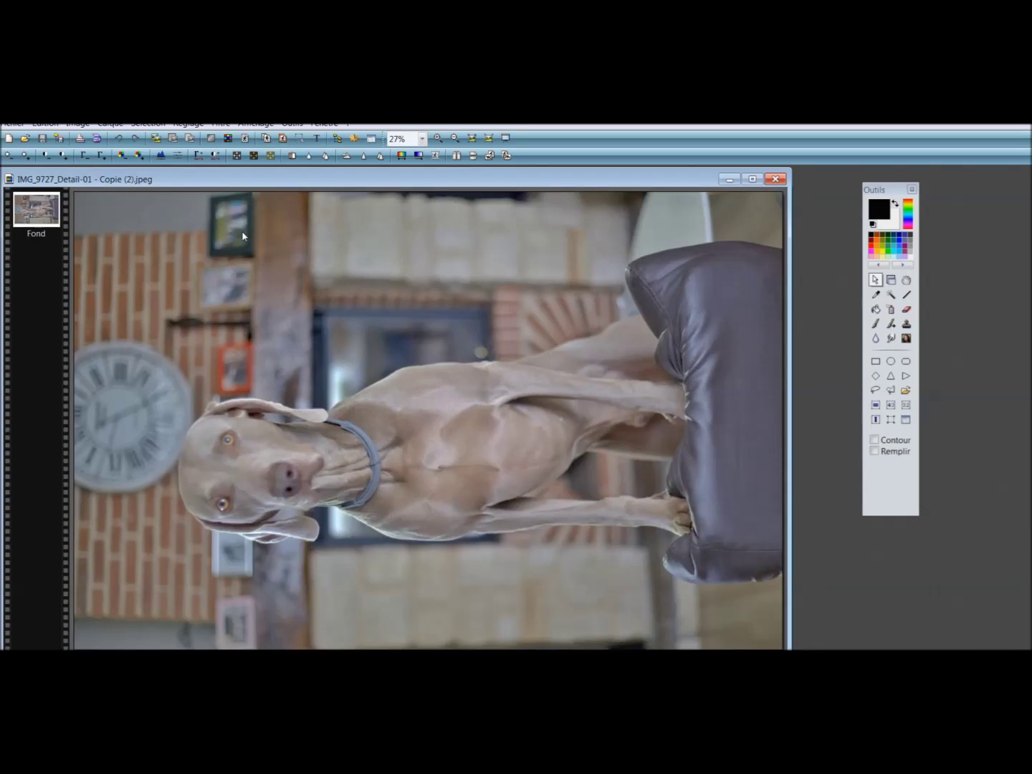
# Insert the supermarket picture 1136_gettyimages-119453743 - Copie as a new layer over the dog photo.
pyautogui.click(105, 128)
pyautogui.moveTo(115, 137)
pyautogui.click(345, 177)
pyautogui.doubleClick(518, 272)
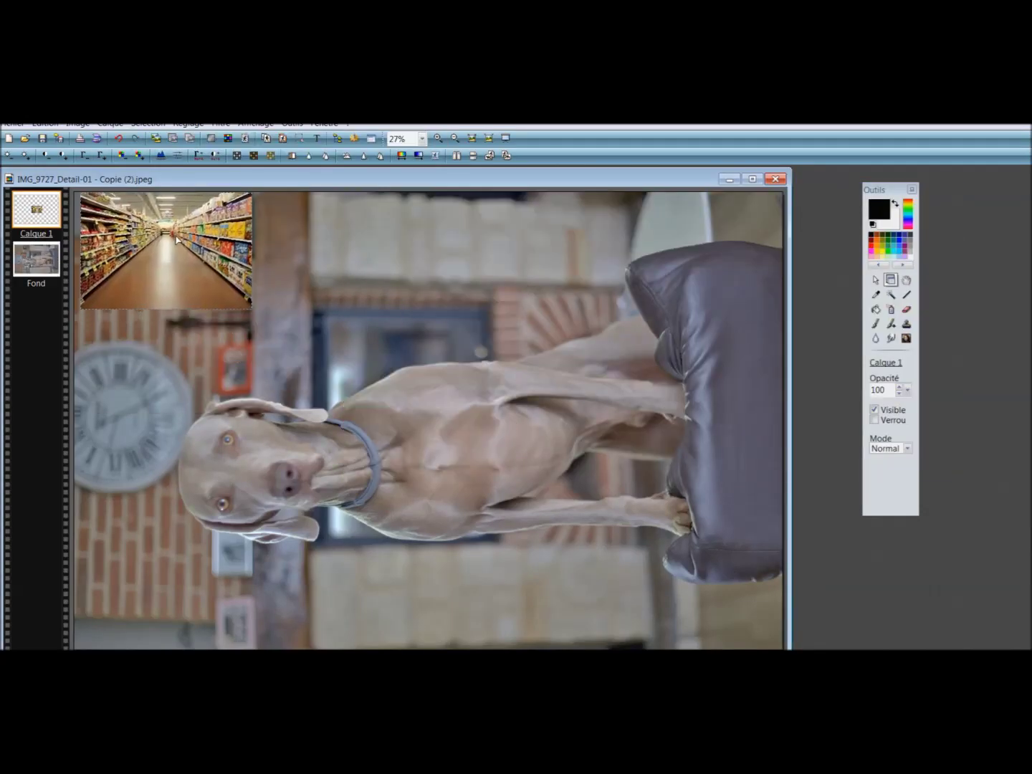
# Enlarge the supermarket layer until it covers nearly the whole dog photo, apply the resize and return to the selection tool.
pyautogui.rightClick(171, 235)
pyautogui.click(223, 373)
pyautogui.moveTo(247, 308); pyautogui.dragTo(758, 656)
pyautogui.rightClick(516, 432)
pyautogui.click(537, 439)
pyautogui.click(874, 280)
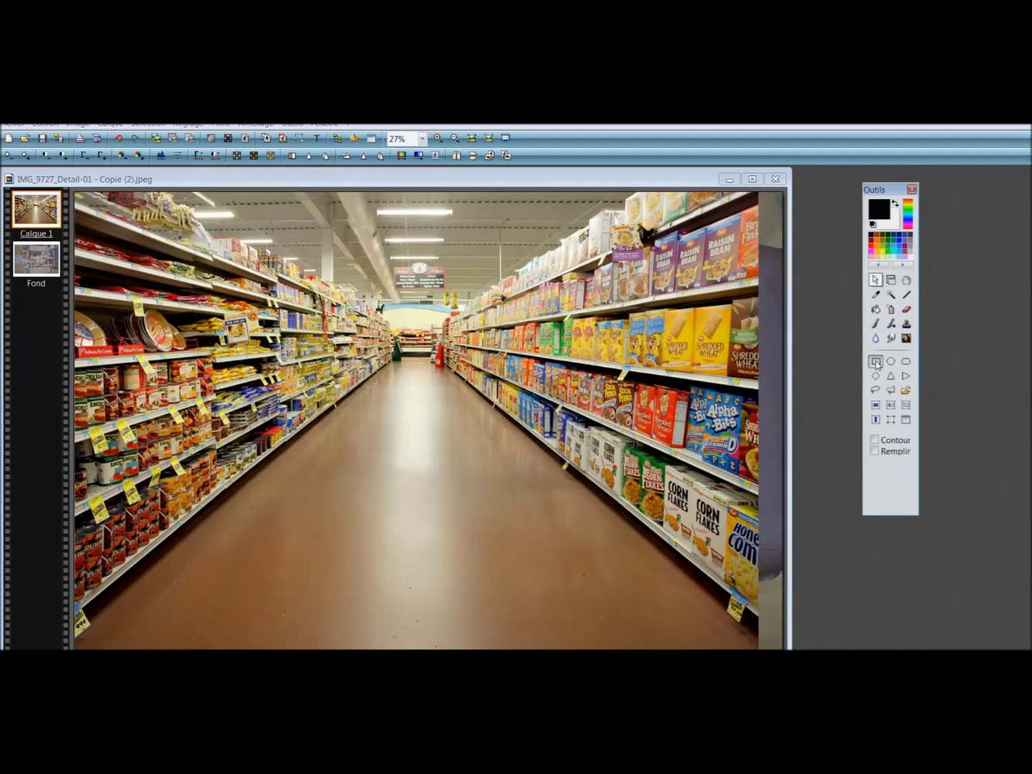
# Crop the image to the supermarket picture and close it, saving the changes.
pyautogui.click(74, 127)
pyautogui.click(108, 223)
pyautogui.click(750, 179)
pyautogui.click(584, 433)
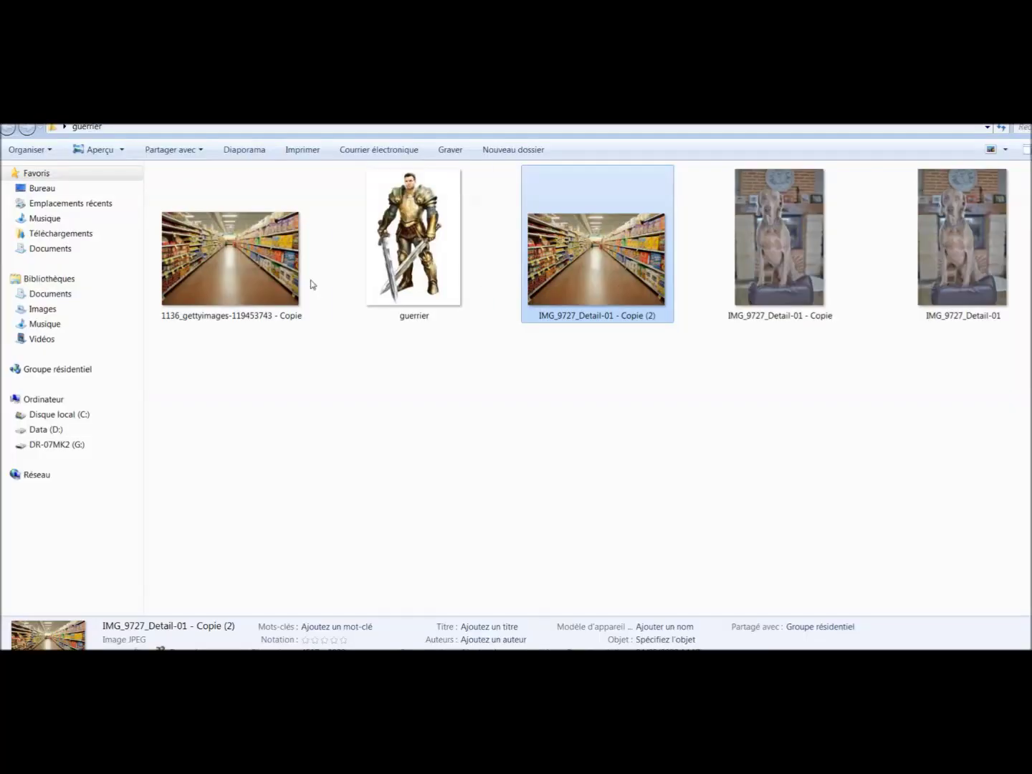
# Delete the file 1136_gettyimages-119453743 - Copie from the folder and open IMG_9727_Detail-01 - Copie in PhotoFiltre 7.
pyautogui.rightClick(272, 280)
pyautogui.click(315, 538)
pyautogui.doubleClick(620, 249)
pyautogui.rightClick(478, 280)
pyautogui.moveTo(518, 286)
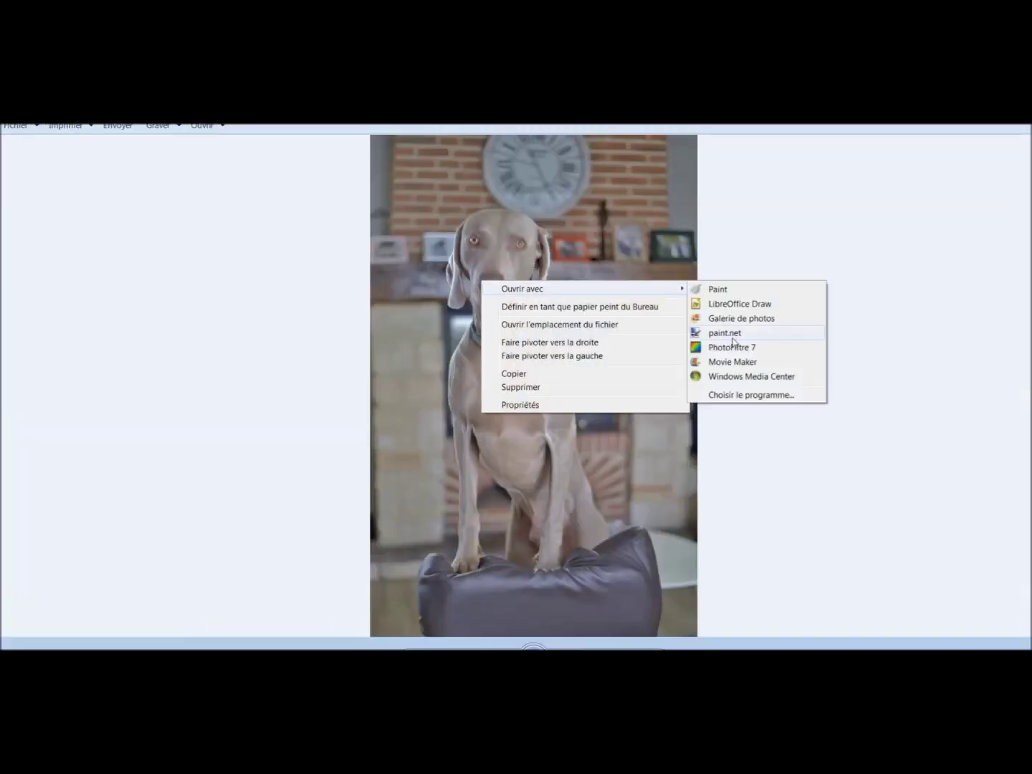
pyautogui.click(734, 301)
# Insert the guerrier image as a new layer over the dog photo and move it into the upper-left corner of the canvas.
pyautogui.click(110, 124)
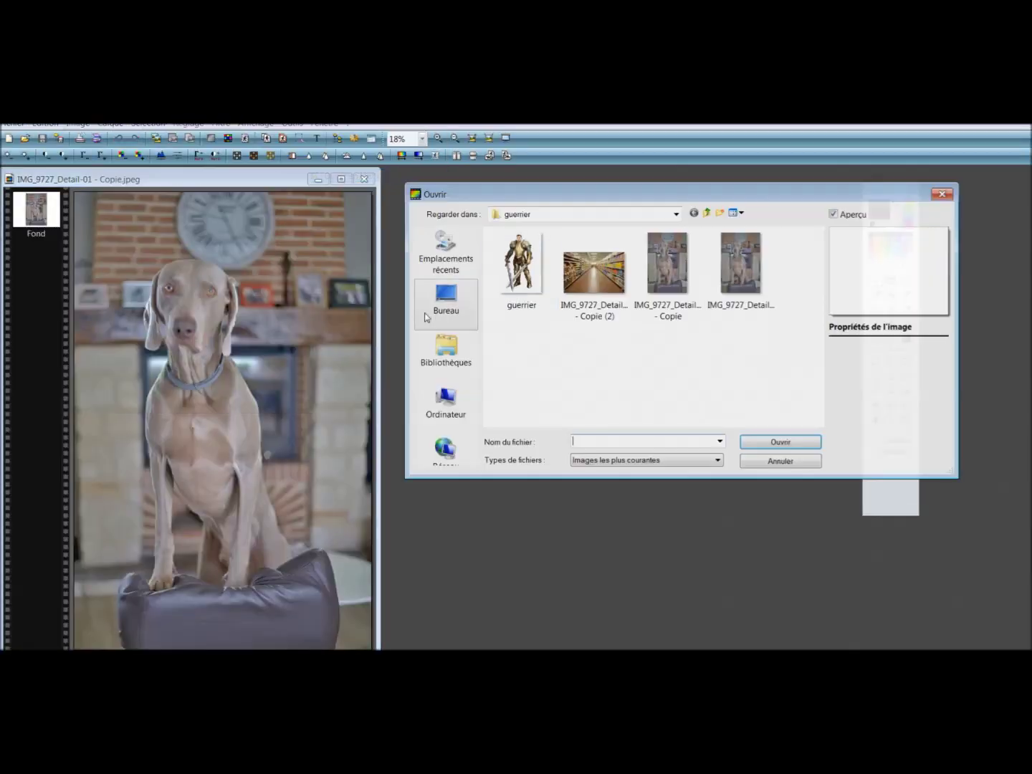
pyautogui.doubleClick(519, 261)
pyautogui.moveTo(222, 420); pyautogui.dragTo(115, 249)
# Enlarge the warrior layer to the full width of the dog photo and save the image.
pyautogui.rightClick(106, 215)
pyautogui.click(145, 320)
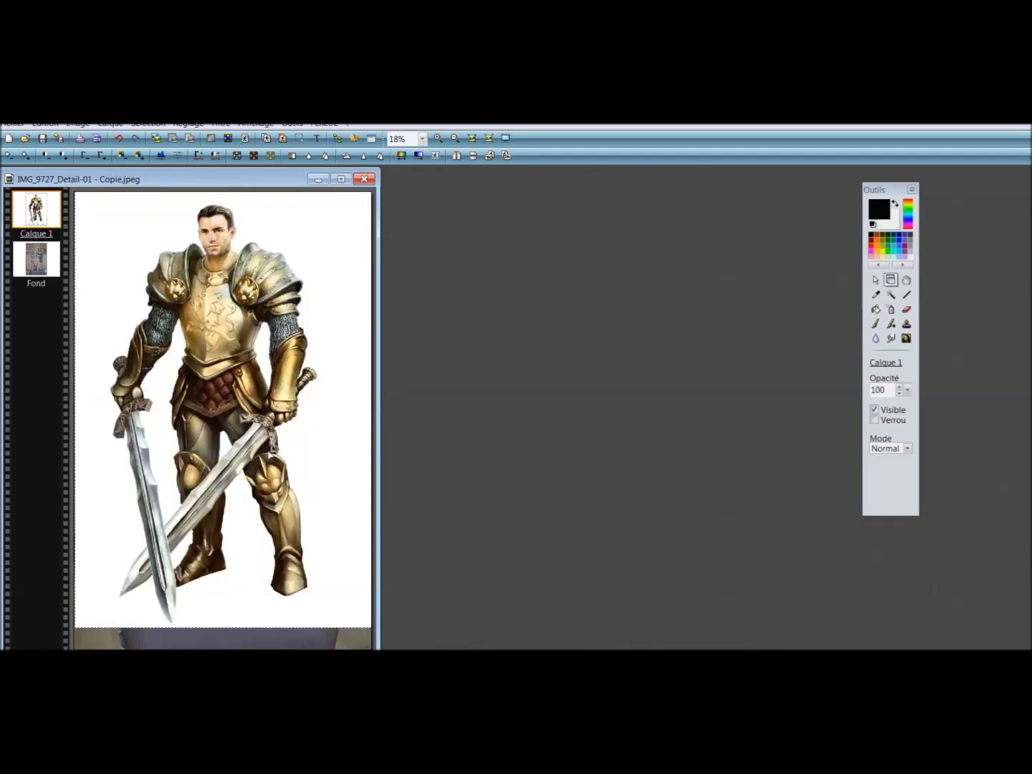
pyautogui.click(874, 281)
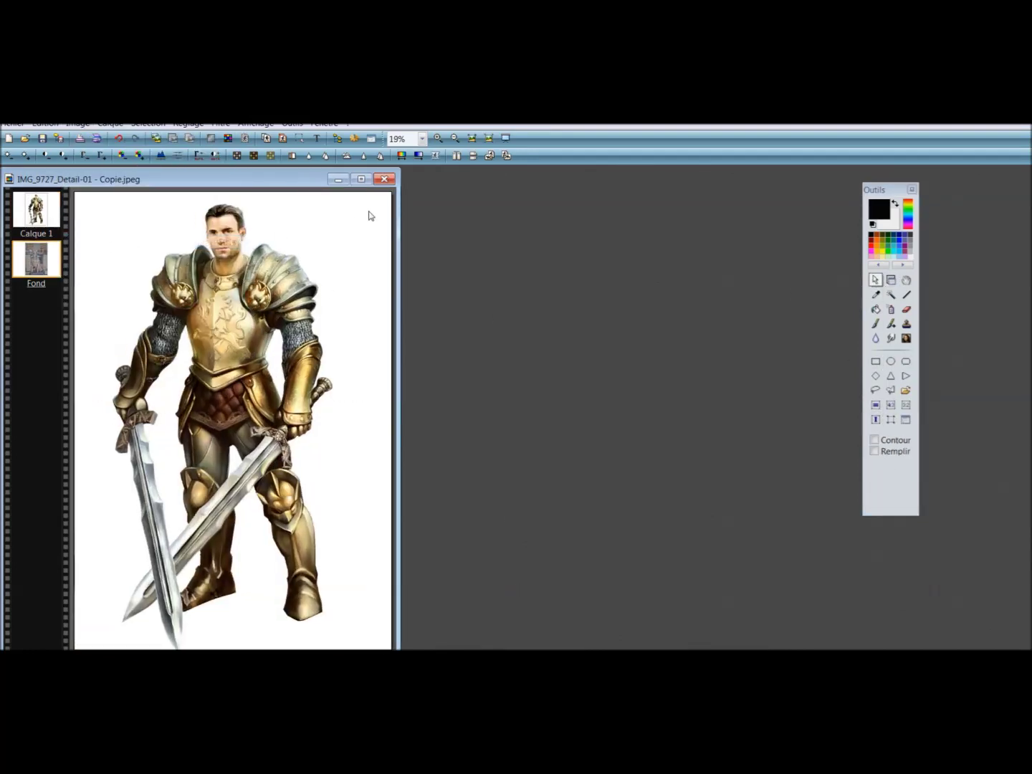
pyautogui.hotkey('ctrl', 's')
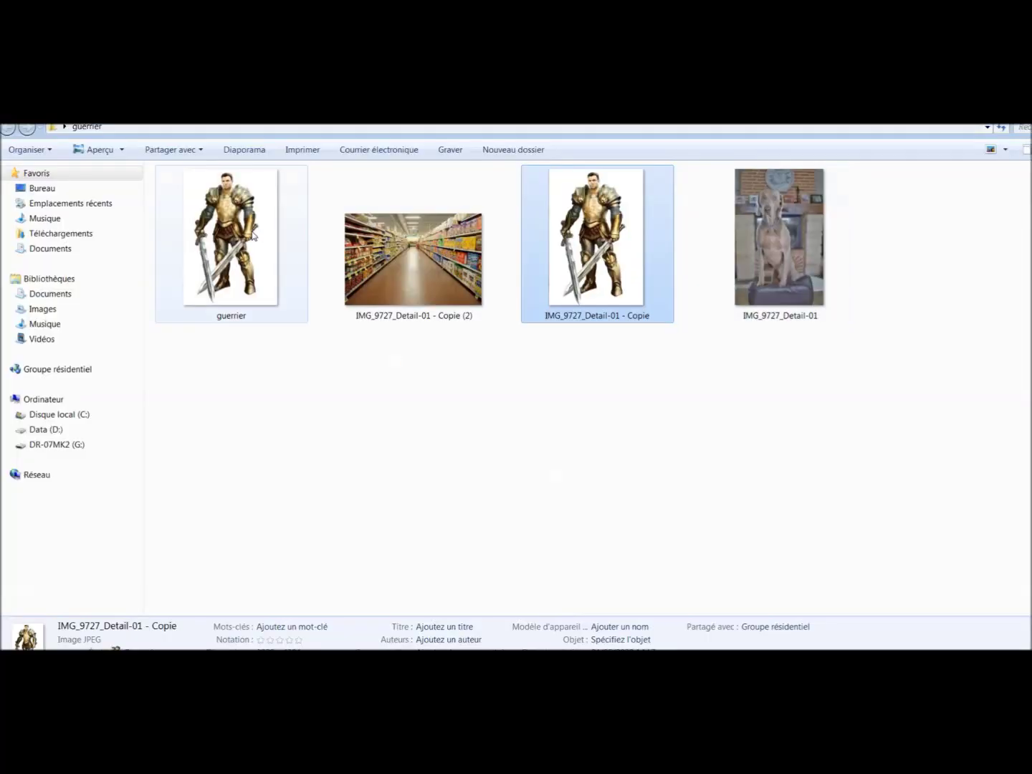
# Delete the guerrier file from the folder and open the supermarket image IMG_9727_Detail-01 - Copie (2) in PhotoFiltre 7.
pyautogui.rightClick(252, 236)
pyautogui.click(294, 496)
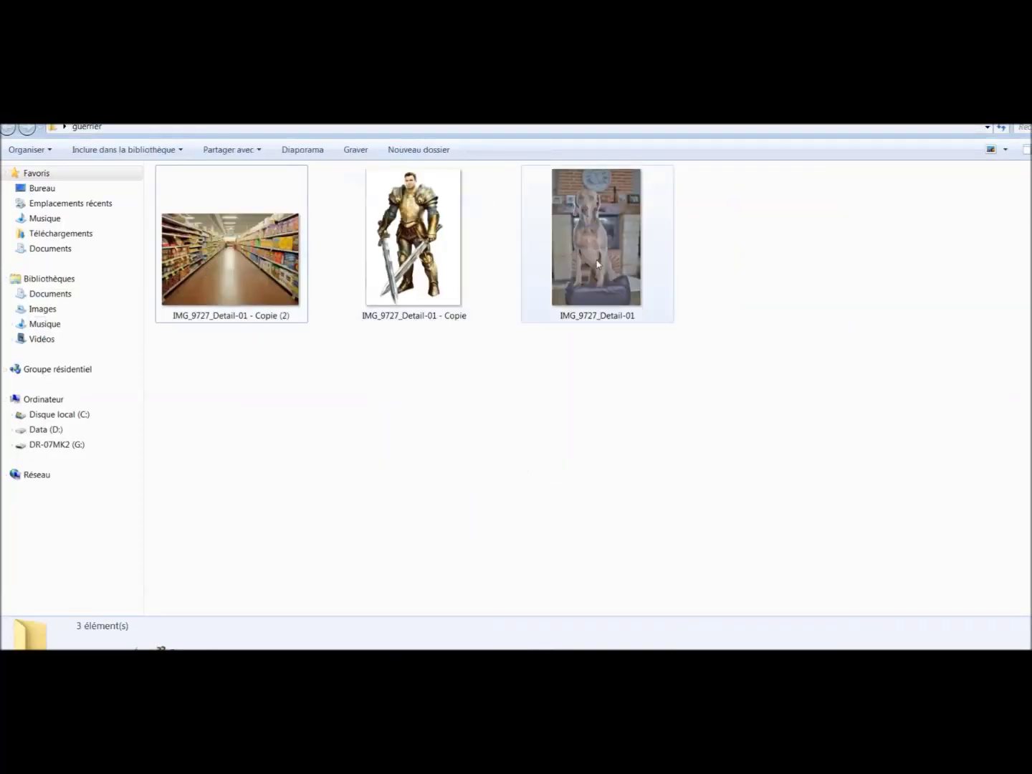
pyautogui.rightClick(271, 276)
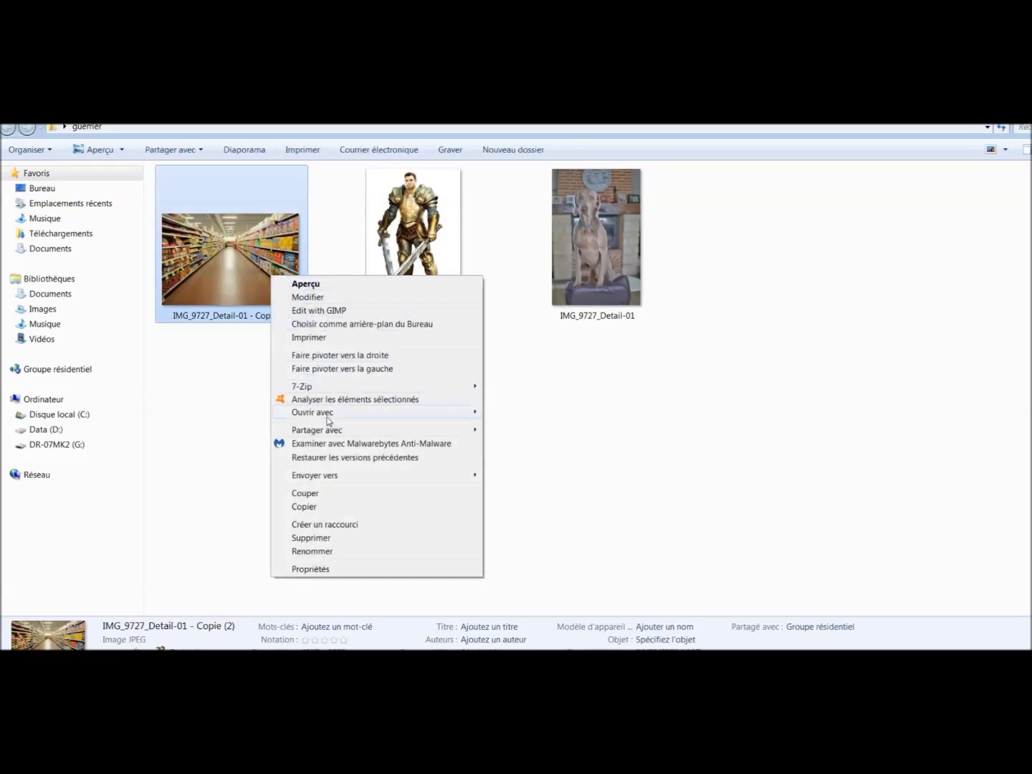
pyautogui.moveTo(329, 416)
pyautogui.click(526, 487)
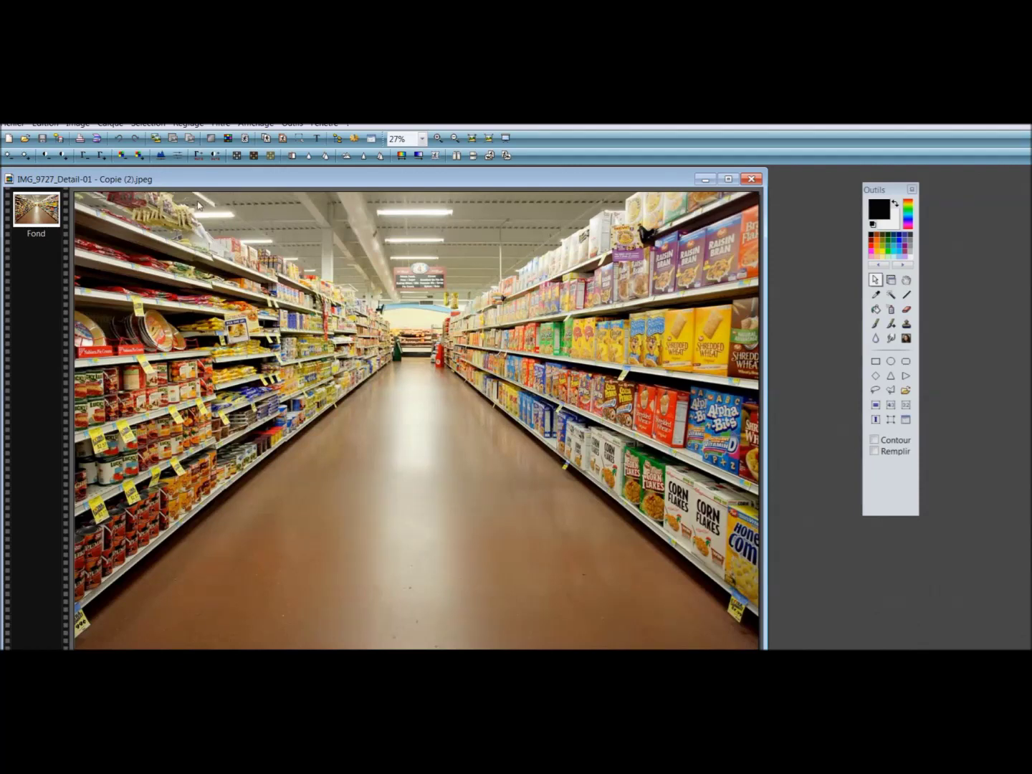
# Insert the warrior image IMG_9727_Detail-01 - Copie as a new layer over the supermarket picture.
pyautogui.click(108, 124)
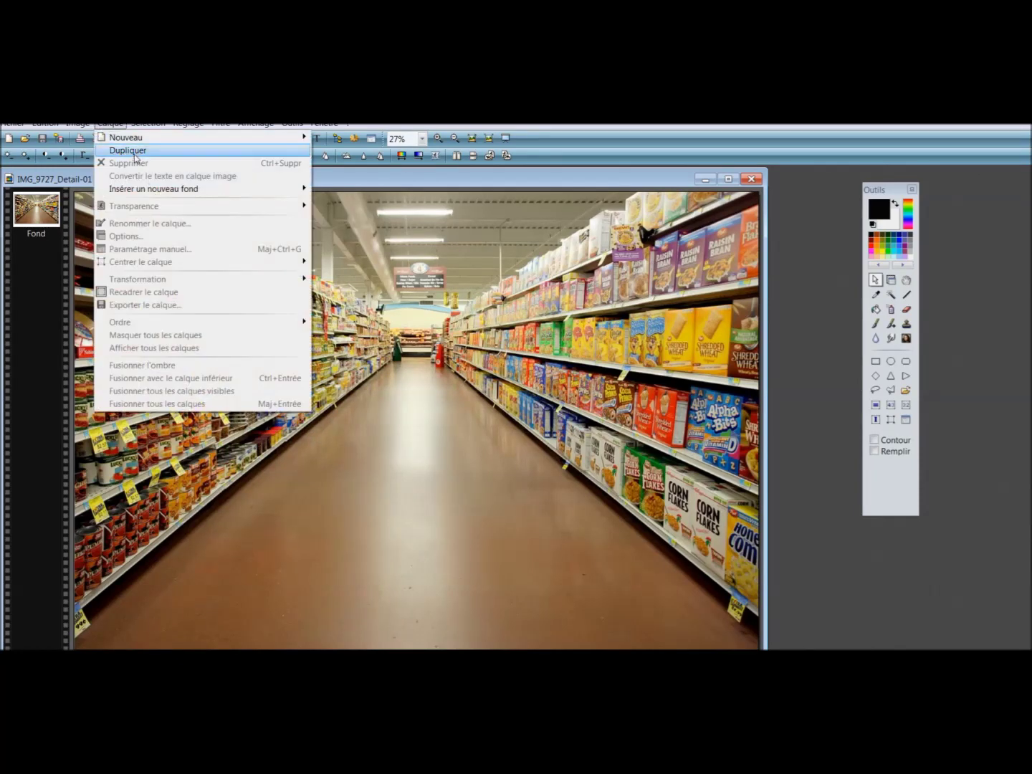
pyautogui.moveTo(143, 137)
pyautogui.click(357, 176)
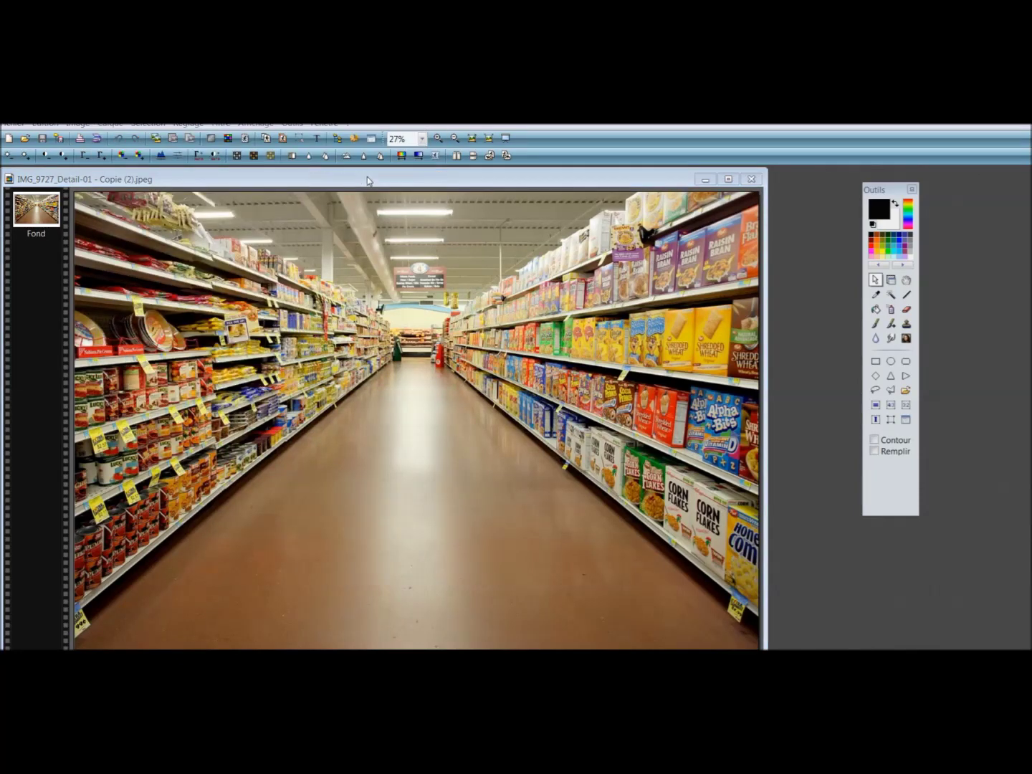
pyautogui.click(582, 271)
pyautogui.doubleClick(583, 272)
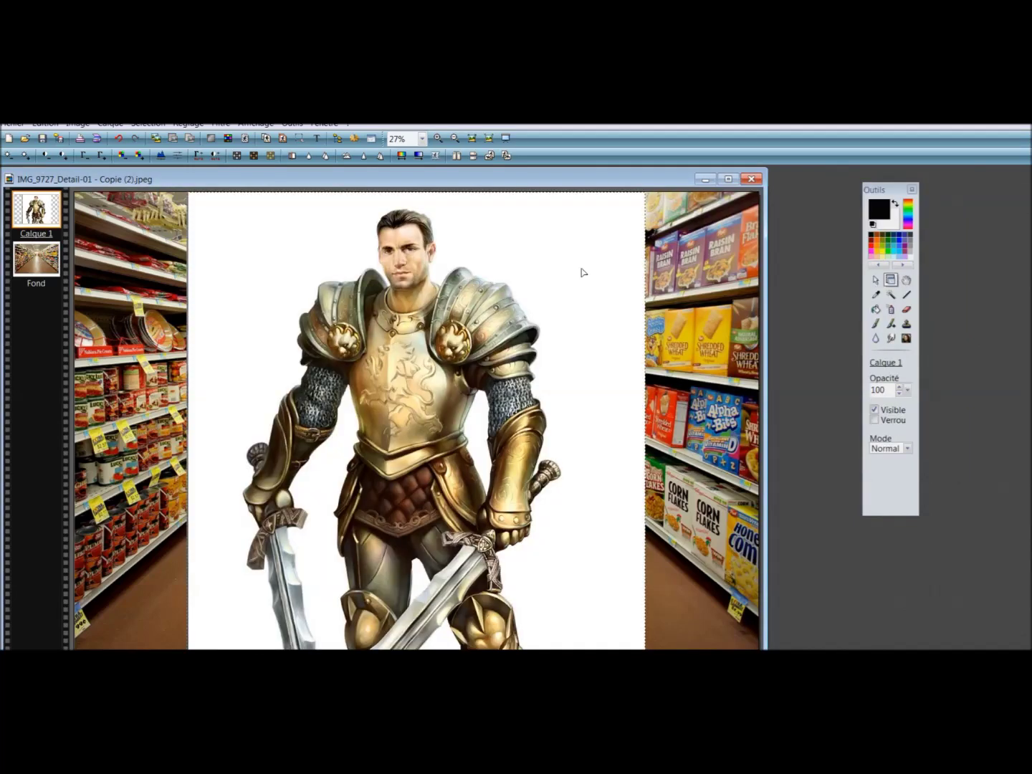
# Shrink the warrior layer so the whole figure fits, place it in the middle of the supermarket aisle and apply the transformation.
pyautogui.rightClick(467, 330)
pyautogui.click(520, 414)
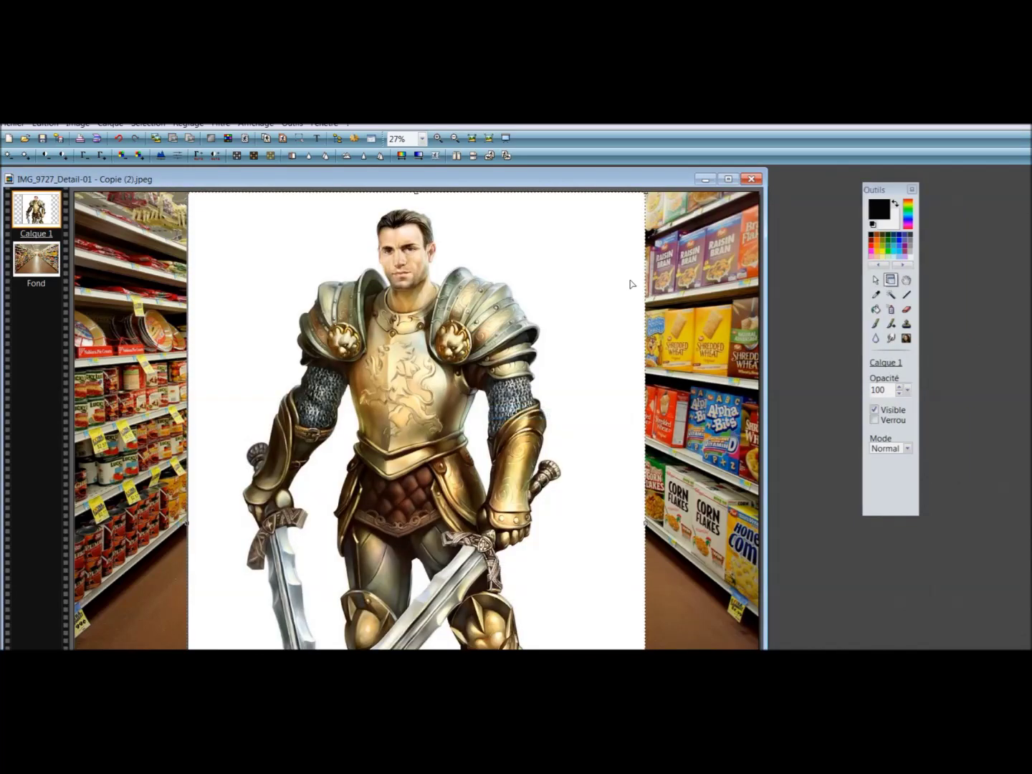
pyautogui.moveTo(645, 196); pyautogui.dragTo(549, 338)
pyautogui.moveTo(462, 398); pyautogui.dragTo(562, 275)
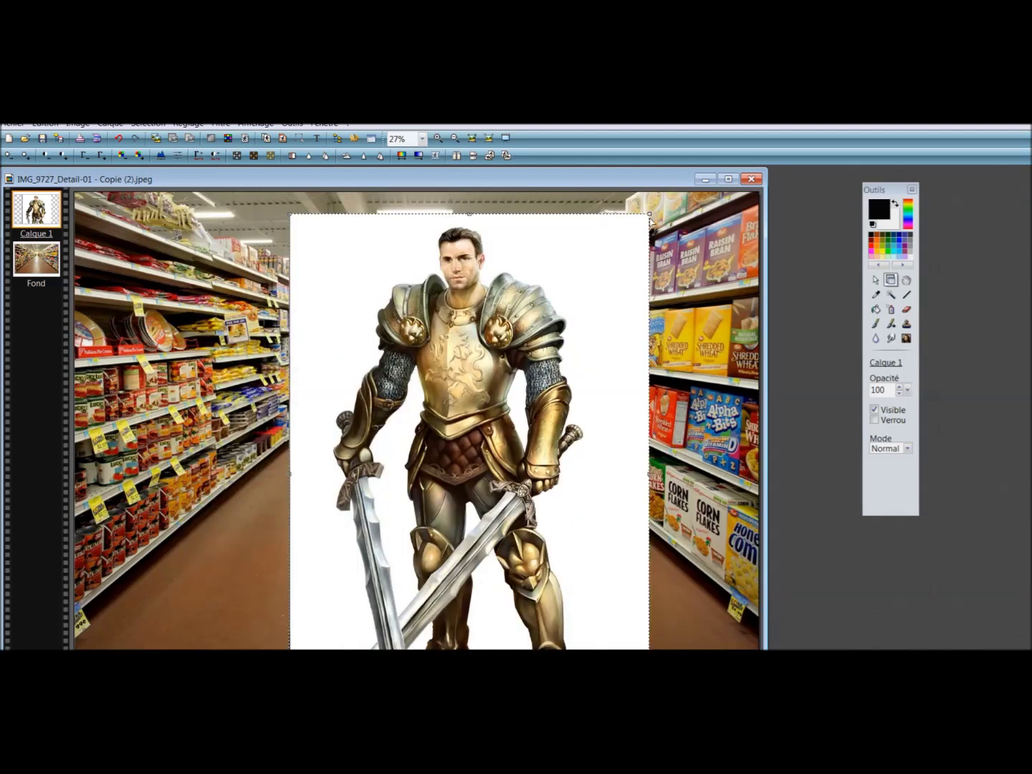
pyautogui.moveTo(651, 215); pyautogui.dragTo(596, 290)
pyautogui.moveTo(495, 369); pyautogui.dragTo(523, 301)
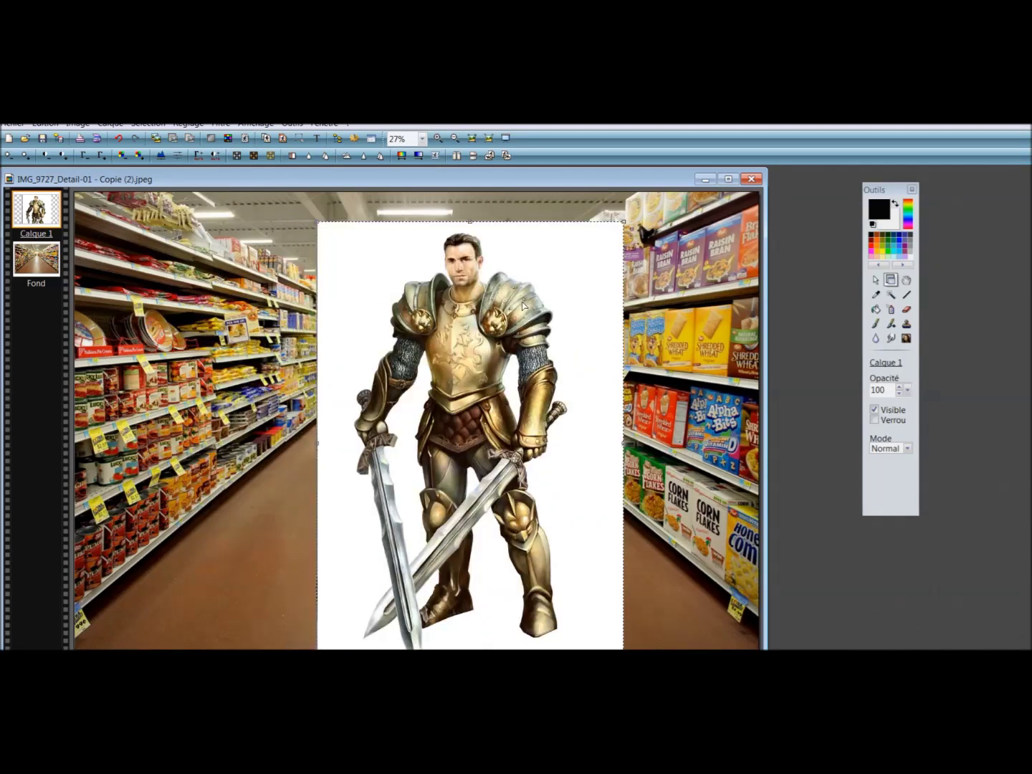
pyautogui.moveTo(527, 359); pyautogui.dragTo(525, 334)
pyautogui.rightClick(523, 334)
pyautogui.click(530, 339)
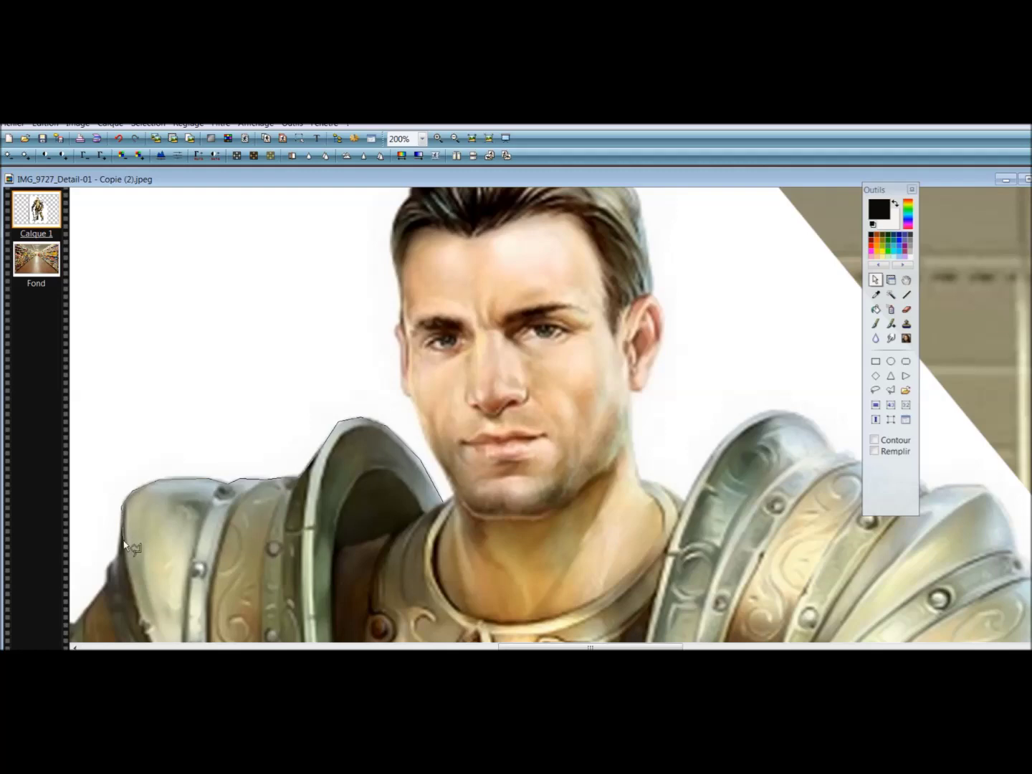
# With the polygon lasso, trace the warrior's outer contour on the image's left side from the shoulder plate down the arm to the sword guard.
pyautogui.click(108, 584)
pyautogui.scroll(-5, 108, 589)
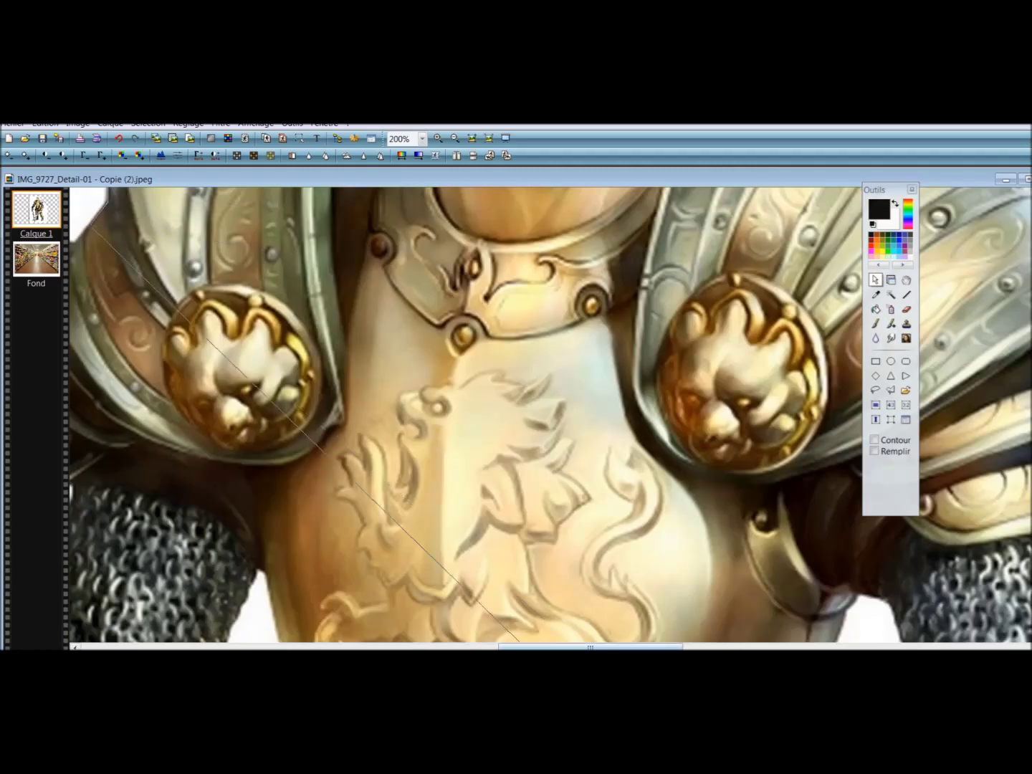
pyautogui.moveTo(590, 646); pyautogui.dragTo(511, 647)
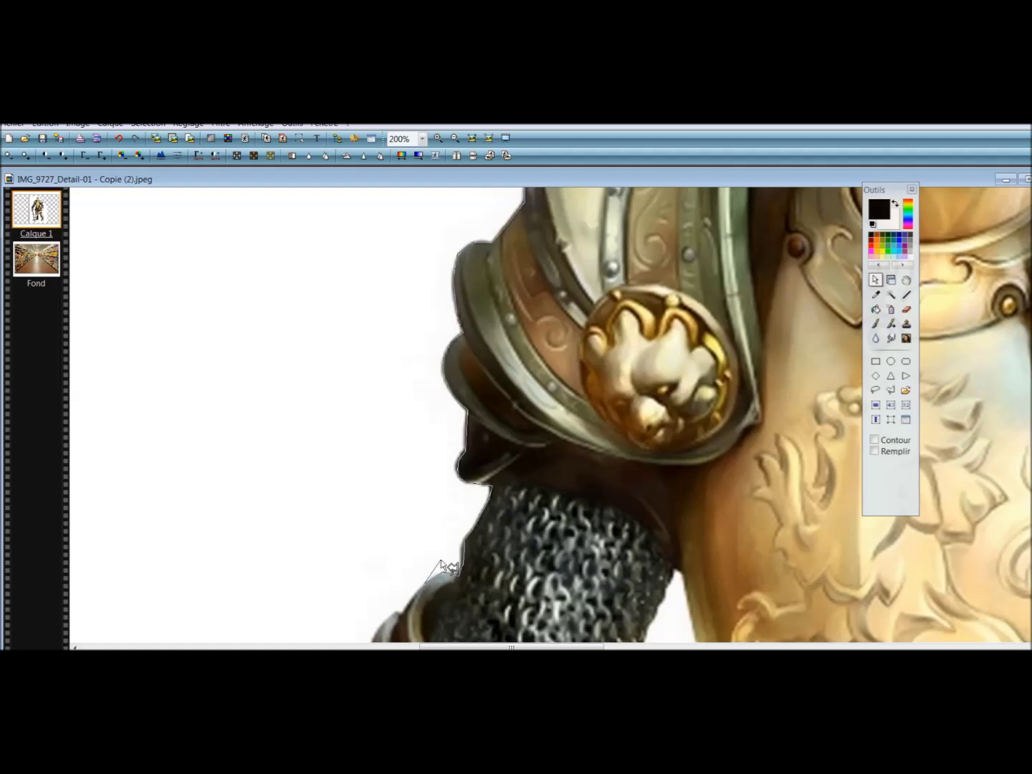
pyautogui.scroll(-5, 391, 626)
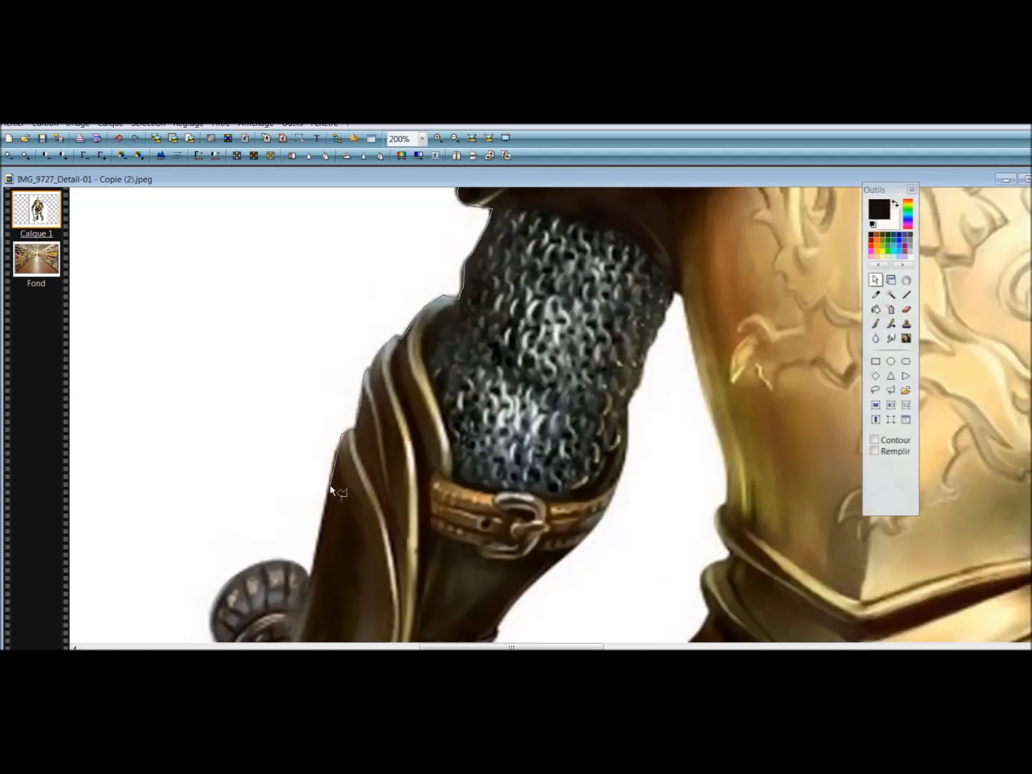
pyautogui.scroll(-5, 226, 613)
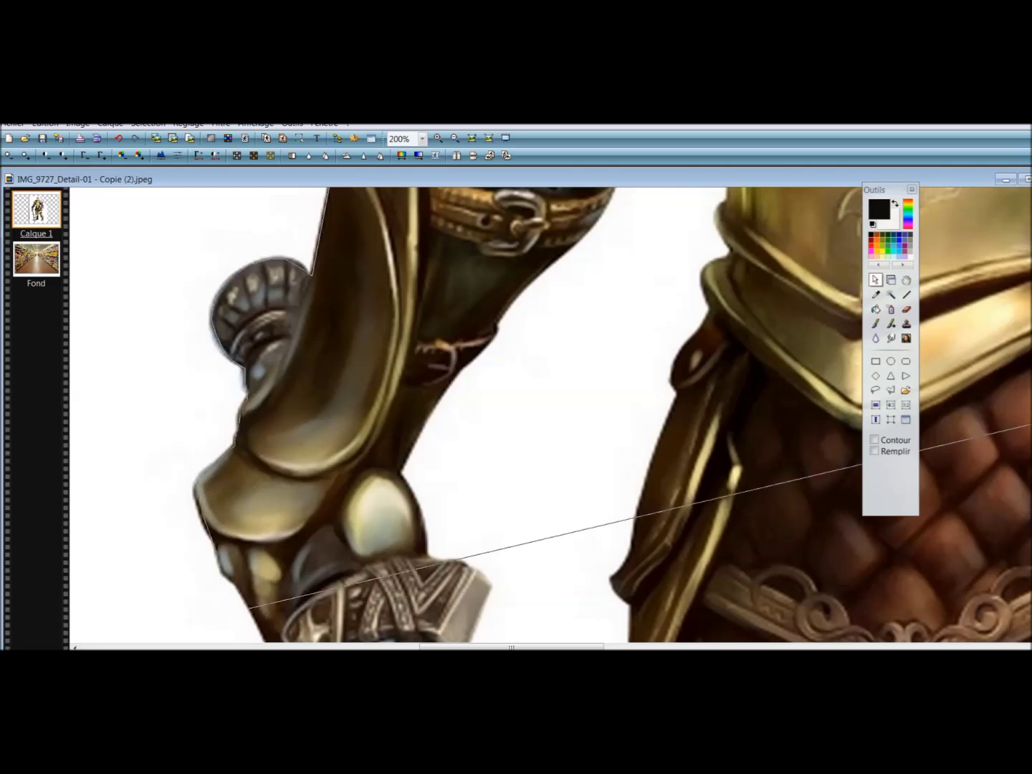
pyautogui.scroll(-5, 258, 416)
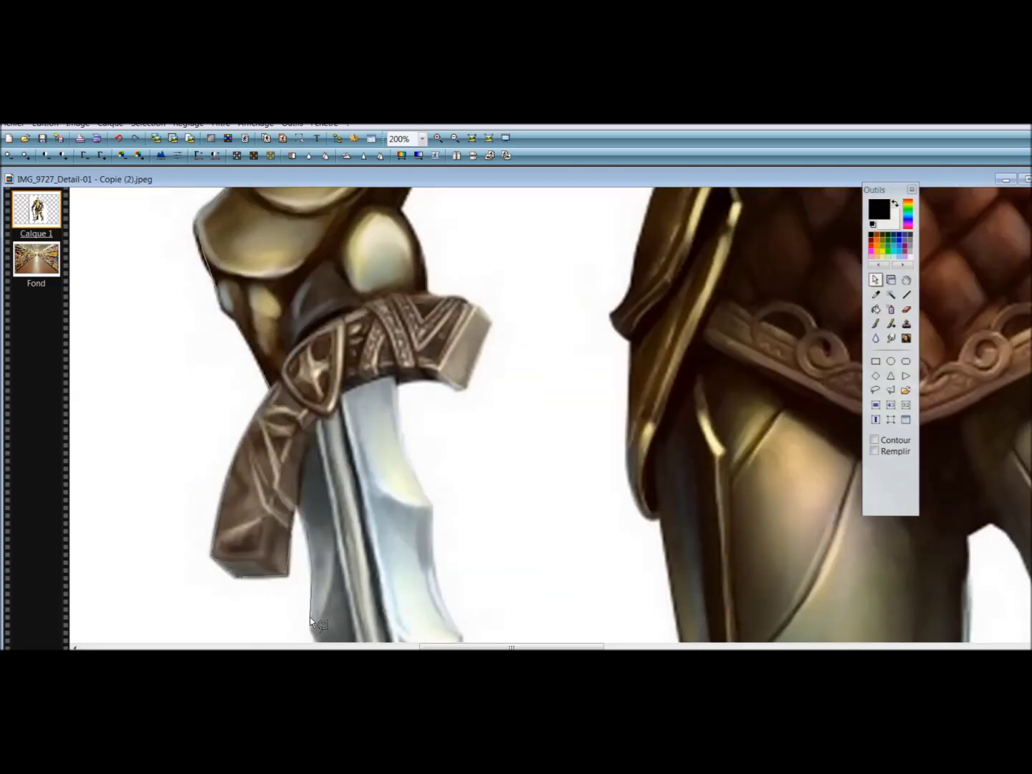
# Continue the lasso contour down the blade and around both sword tips to just below the warrior layer's lower edge.
pyautogui.scroll(-6, 315, 608)
pyautogui.scroll(-6, 385, 613)
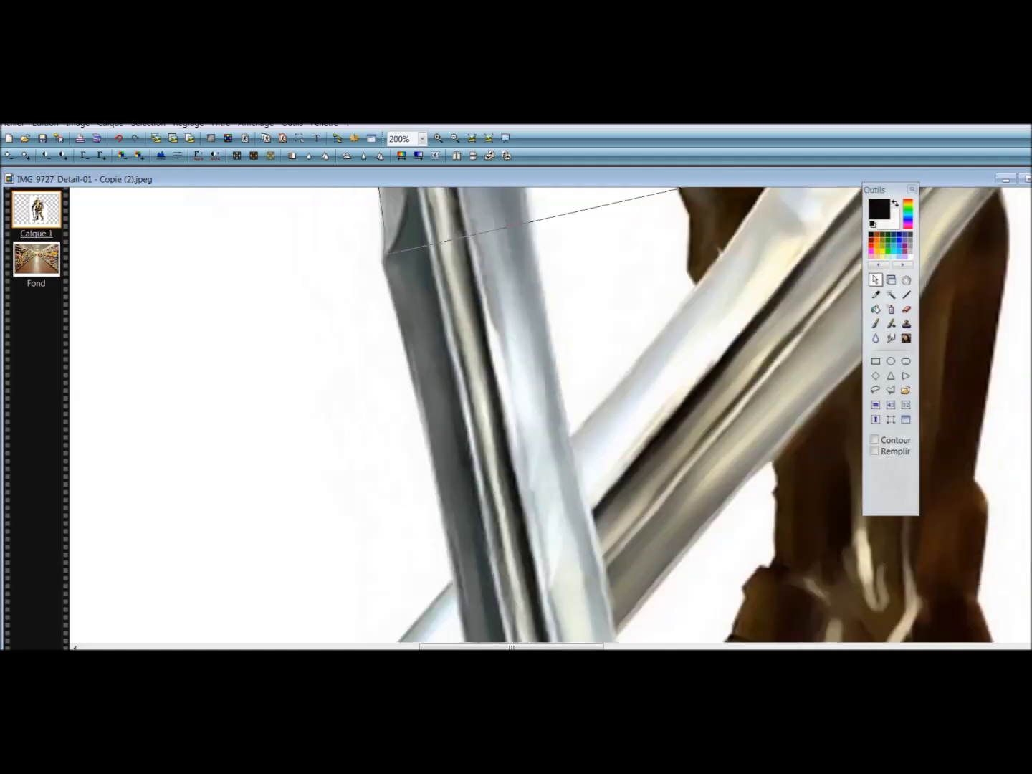
pyautogui.scroll(-4, 427, 602)
pyautogui.click(256, 568)
pyautogui.click(527, 582)
pyautogui.scroll(-6, 531, 597)
pyautogui.click(553, 372)
pyautogui.click(624, 480)
pyautogui.click(641, 531)
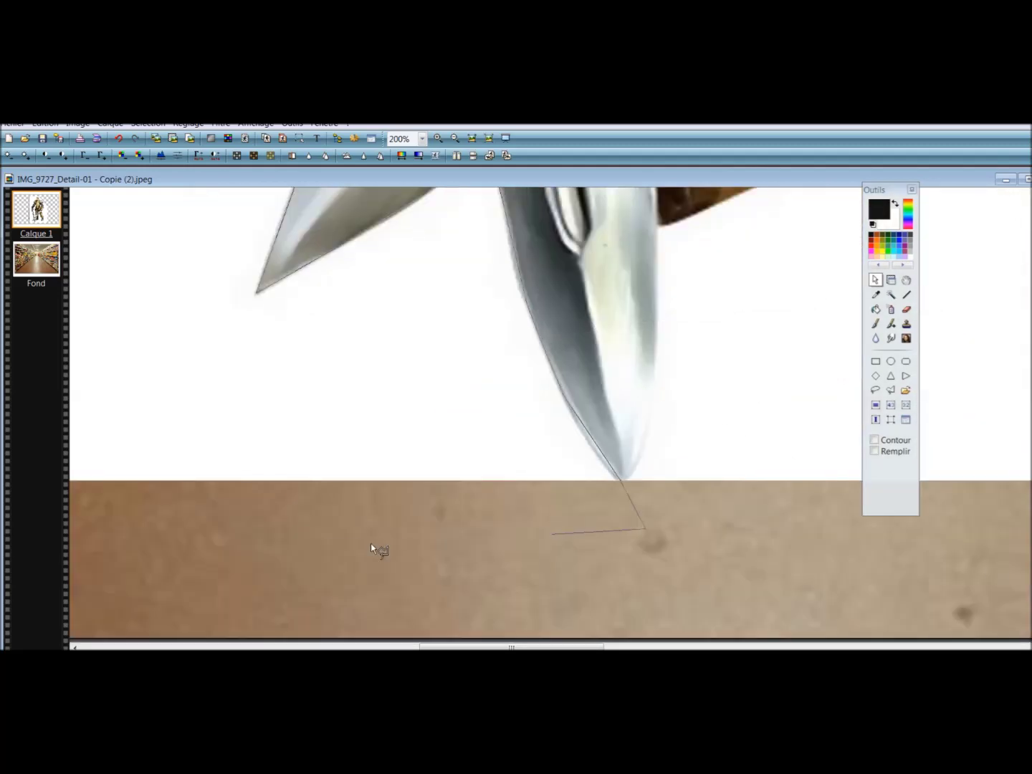
# Close the lasso selection beside the head and collar and remove the white background on the image's left side of the warrior.
pyautogui.scroll(15, 412, 647)
pyautogui.moveTo(511, 647)
pyautogui.mouseDown()
pyautogui.moveTo(412, 647)
pyautogui.moveTo(539, 648)
pyautogui.mouseUp()
pyautogui.scroll(6, 412, 501)
pyautogui.scroll(4, 932, 300)
pyautogui.click(860, 219)
pyautogui.click(653, 496)
pyautogui.click(649, 607)
pyautogui.scroll(-6, 649, 608)
pyautogui.click(677, 432)
pyautogui.click(718, 531)
pyautogui.rightClick(549, 416)
pyautogui.click(571, 453)
# Trace the shoulder armour on the image's right side with the polygon lasso and remove the white background beside it.
pyautogui.scroll(-5, 358, 583)
pyautogui.scroll(1, 336, 495)
pyautogui.scroll(4, 336, 495)
pyautogui.scroll(1, 758, 384)
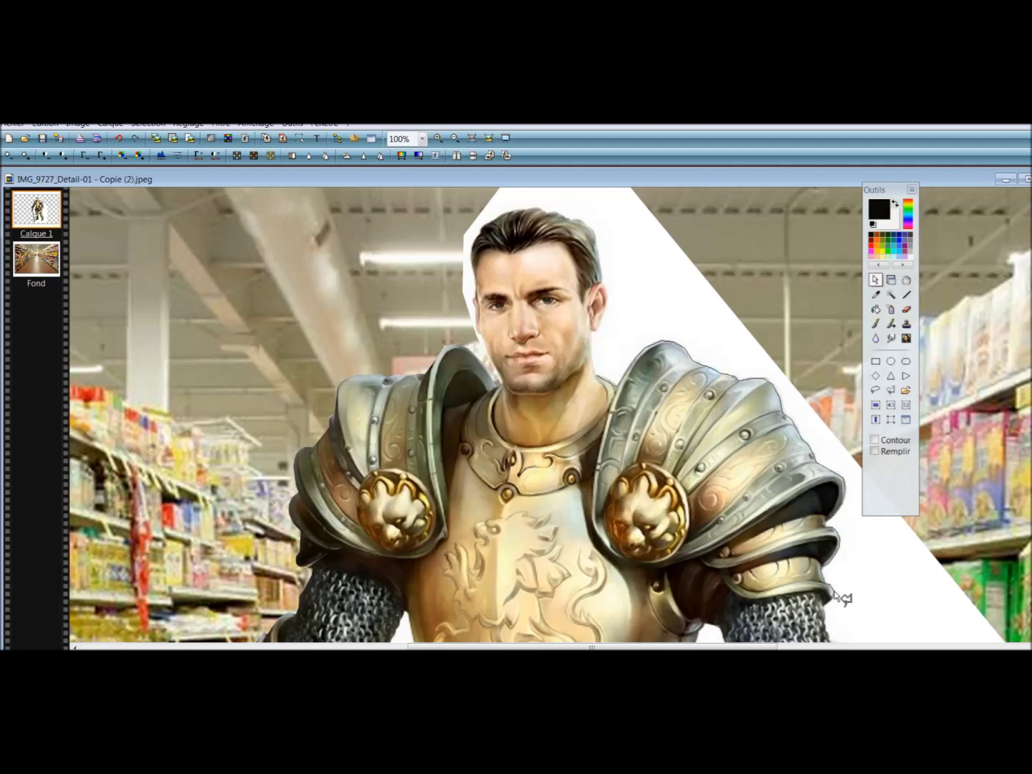
pyautogui.scroll(-3, 860, 430)
pyautogui.scroll(4, 716, 409)
pyautogui.scroll(1, 835, 510)
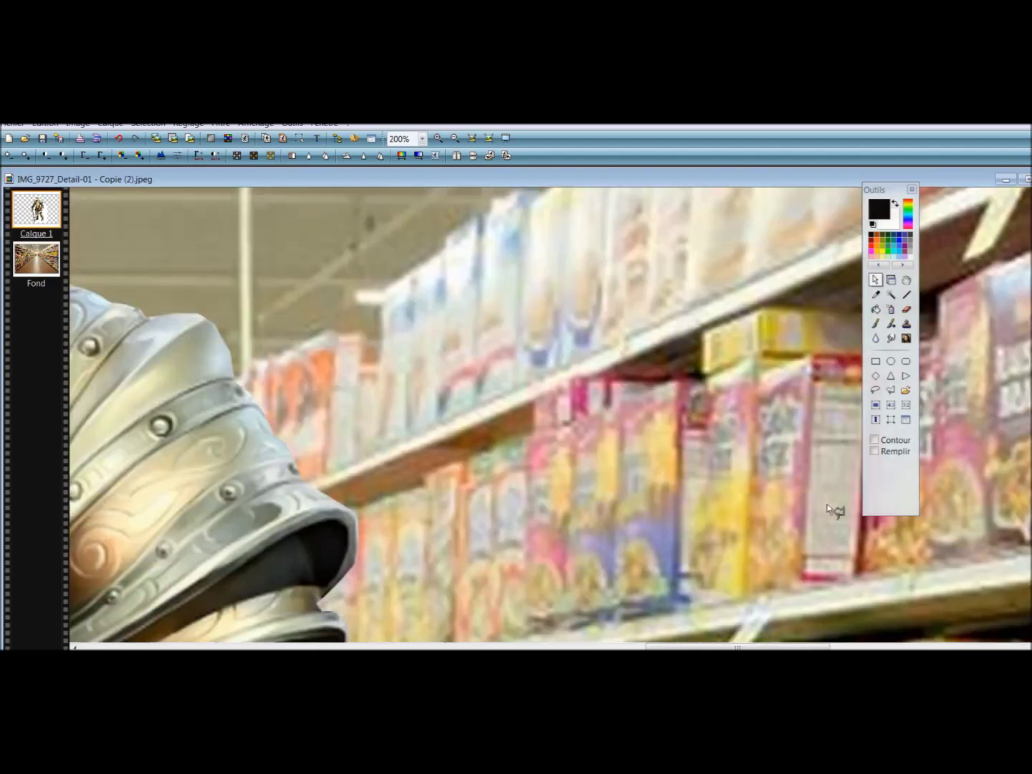
# Trace the contour on the image's right side from the chainmail sleeve past the forearm, sword pommel, fist and guard to the knee plate.
pyautogui.scroll(-5, 827, 505)
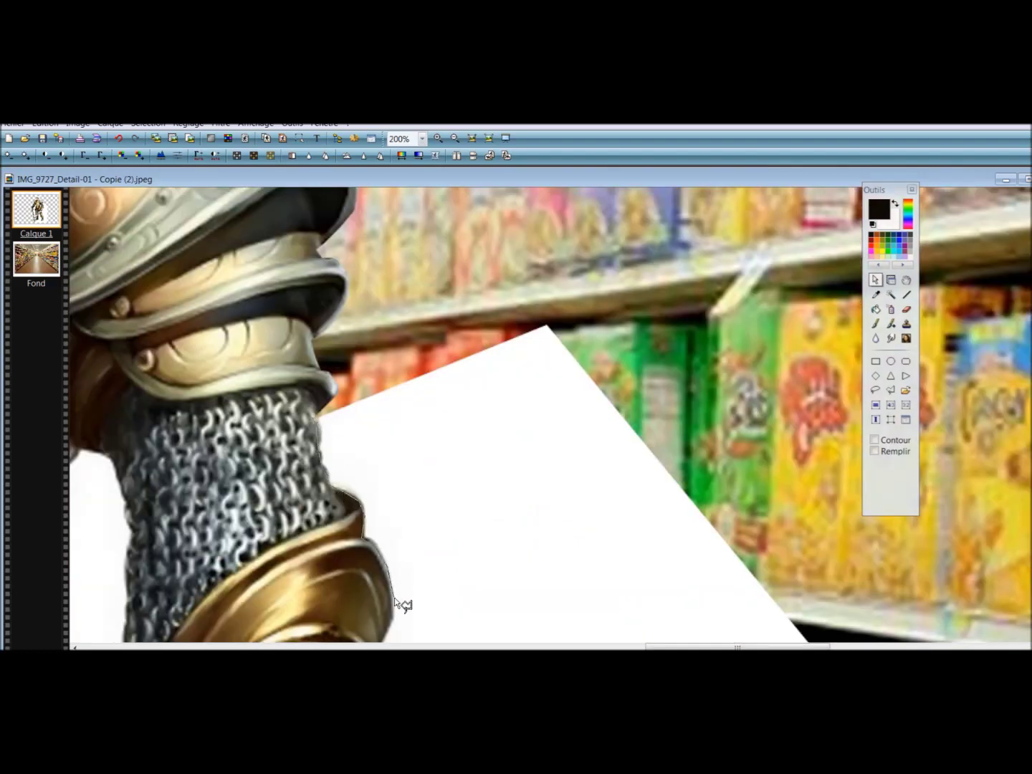
pyautogui.scroll(-3, 395, 597)
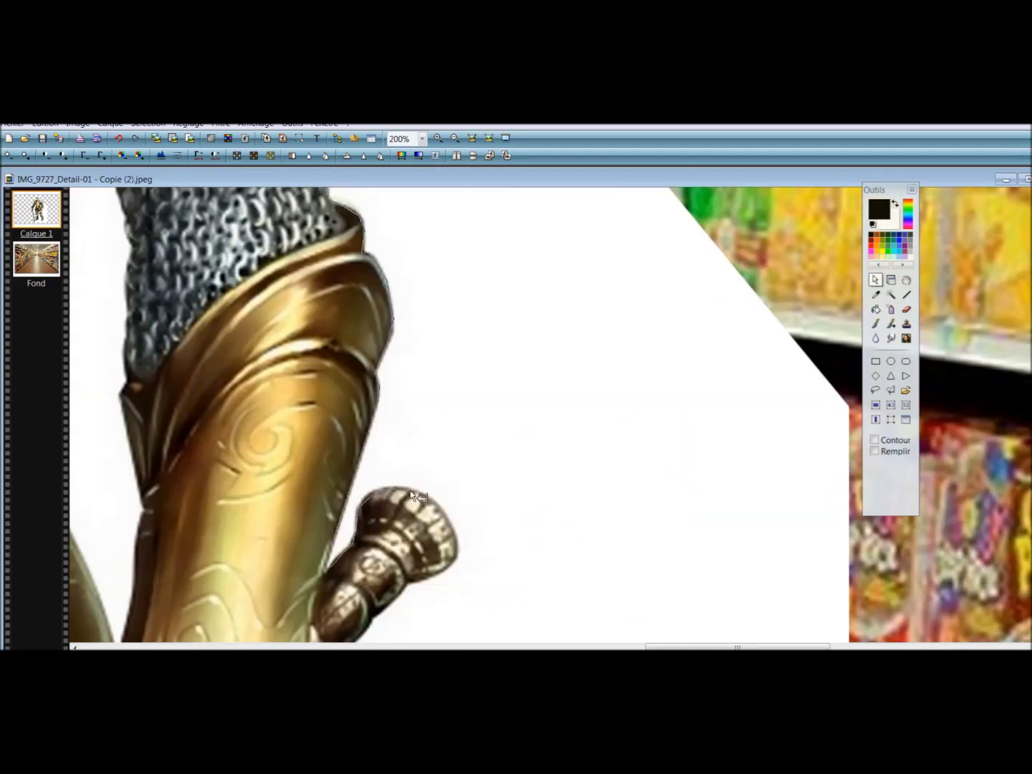
pyautogui.scroll(-3, 402, 599)
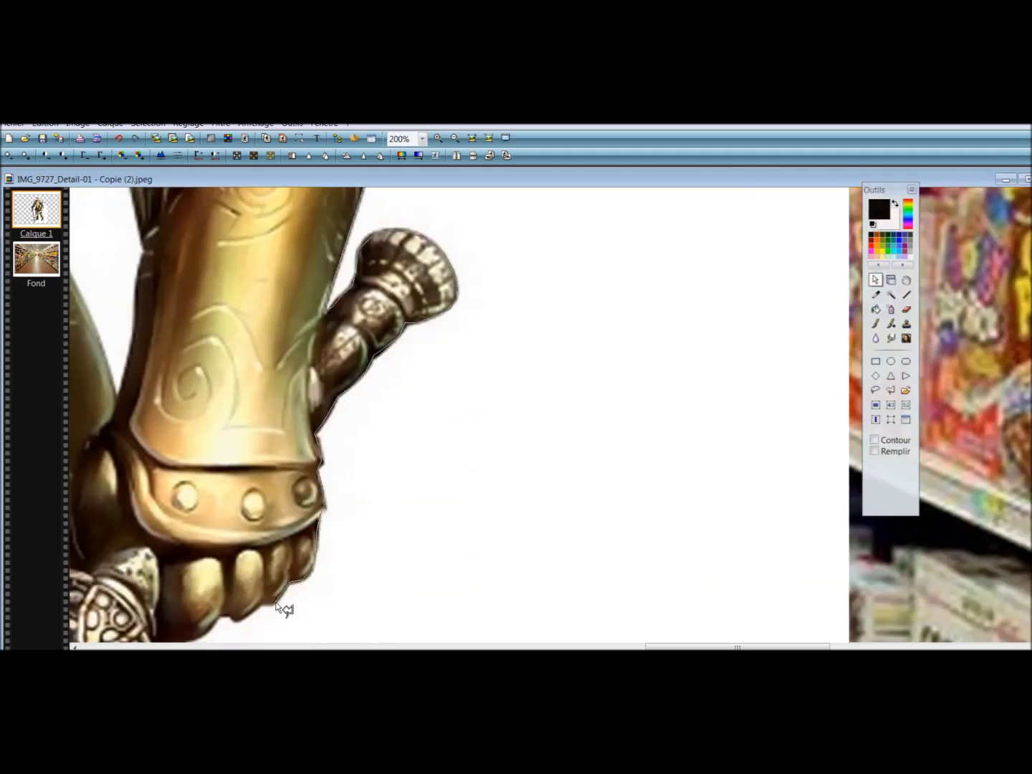
pyautogui.scroll(-3, 224, 625)
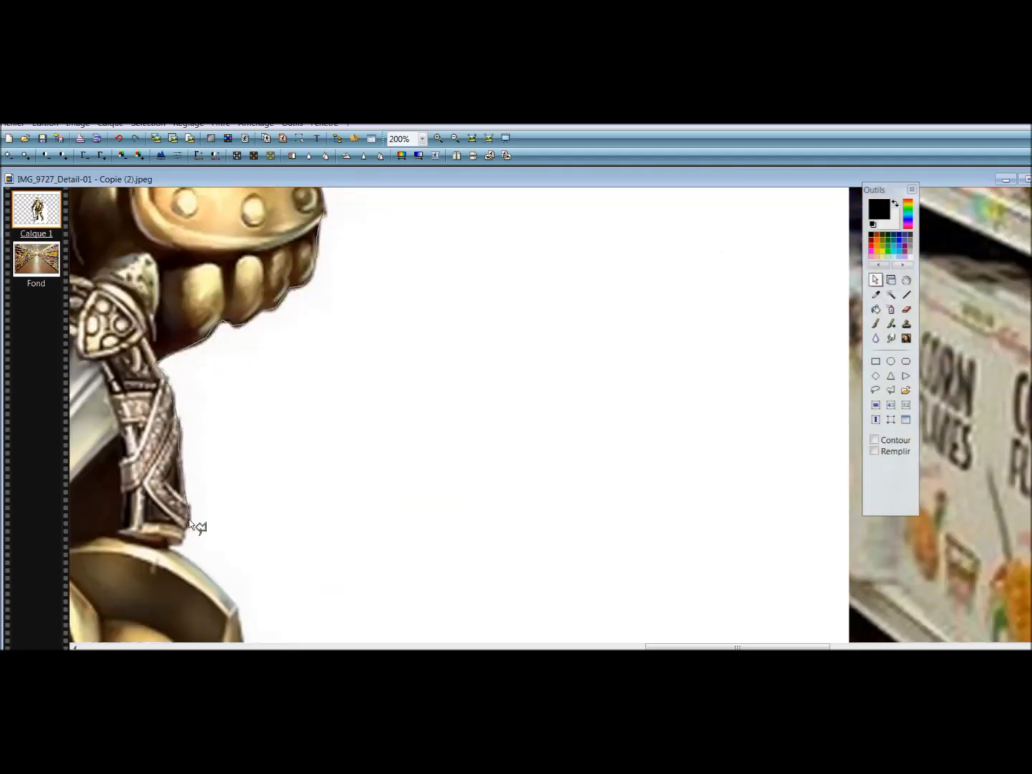
pyautogui.scroll(-3, 266, 481)
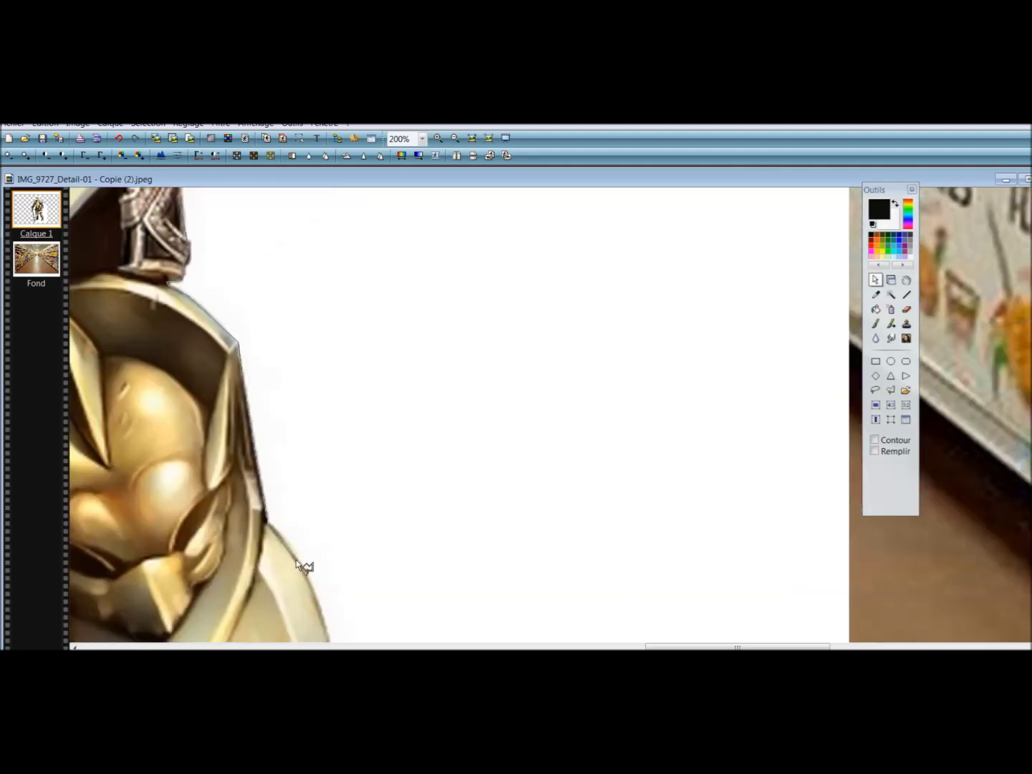
# Continue the lasso contour down the outer lower leg on the image's right side and around the underside of the boot.
pyautogui.click(332, 643)
pyautogui.scroll(-4, 551, 414)
pyautogui.click(343, 365)
pyautogui.click(344, 548)
pyautogui.click(358, 599)
pyautogui.scroll(-3, 550, 414)
pyautogui.click(353, 392)
pyautogui.click(274, 640)
pyautogui.scroll(-2, 550, 415)
pyautogui.click(222, 483)
pyautogui.click(133, 413)
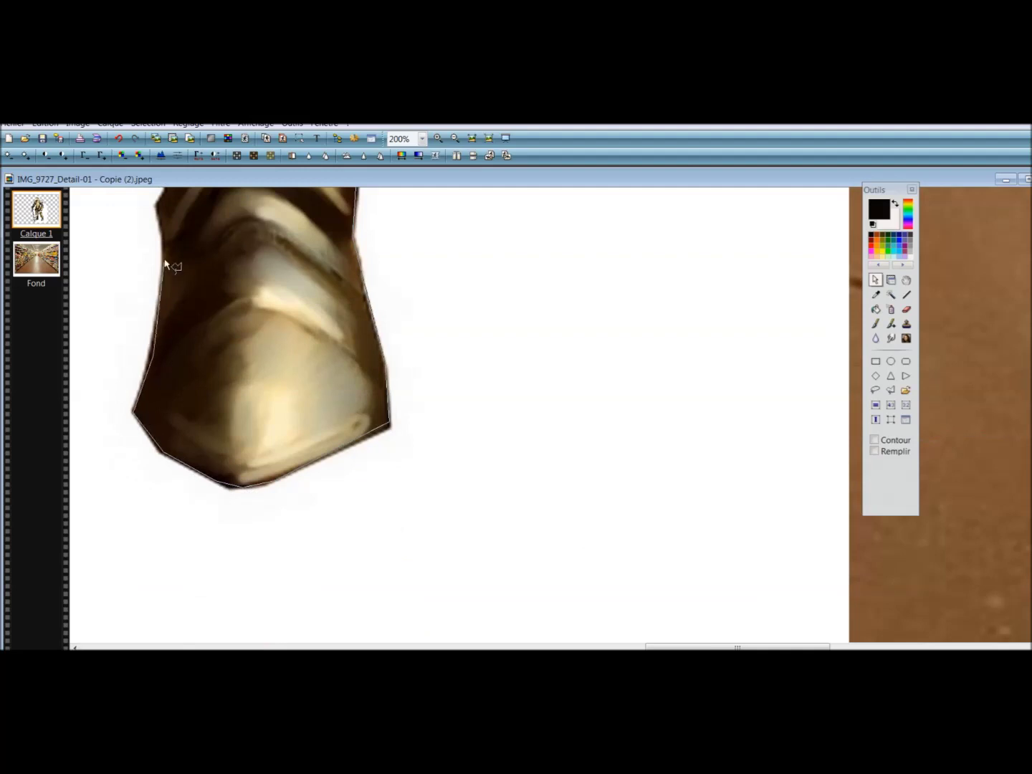
# Continue the lasso contour up the inner side of the same boot and shin.
pyautogui.click(164, 261)
pyautogui.click(156, 207)
pyautogui.scroll(5, 551, 414)
pyautogui.click(156, 531)
pyautogui.click(140, 484)
pyautogui.click(77, 385)
# Extend the lasso contour along the inner calf and knee plate up to where the leg meets the sword blade.
pyautogui.moveTo(738, 647); pyautogui.dragTo(668, 648)
pyautogui.click(430, 262)
pyautogui.click(380, 208)
pyautogui.click(379, 189)
pyautogui.scroll(4, 964, 397)
pyautogui.click(376, 422)
pyautogui.click(328, 339)
pyautogui.click(313, 295)
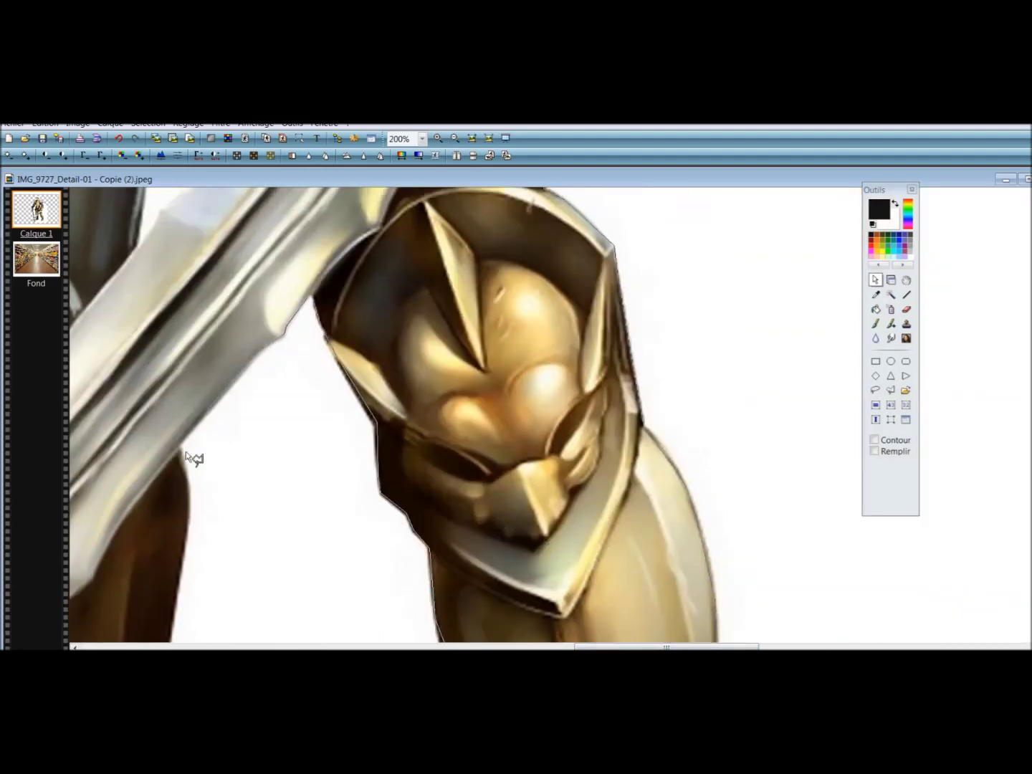
# Extend the lasso contour down the inner calf and ankle of the leg on the image's left side to its boot.
pyautogui.click(188, 509)
pyautogui.click(172, 637)
pyautogui.scroll(-5, 1002, 532)
pyautogui.click(164, 405)
pyautogui.click(156, 516)
pyautogui.click(172, 548)
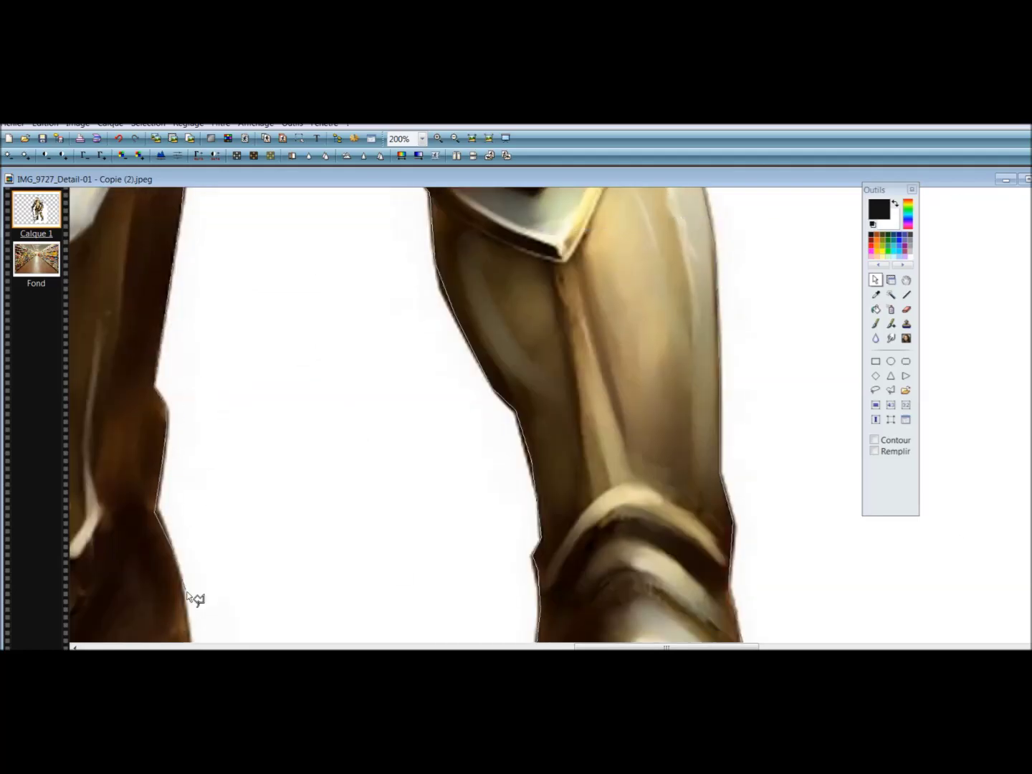
pyautogui.click(185, 609)
pyautogui.scroll(-4, 1002, 593)
pyautogui.click(188, 395)
# Continue the lasso contour along the boot and through the white area around the warrior's feet.
pyautogui.click(73, 429)
pyautogui.moveTo(666, 647)
pyautogui.mouseDown()
pyautogui.moveTo(576, 648)
pyautogui.moveTo(815, 648)
pyautogui.moveTo(710, 648)
pyautogui.mouseUp()
pyautogui.click(398, 490)
pyautogui.click(314, 526)
pyautogui.scroll(-5, 1014, 558)
pyautogui.click(314, 257)
pyautogui.click(313, 362)
pyautogui.click(279, 482)
# Close the lasso contour around the white background beside the warrior and cut that background away.
pyautogui.scroll(10, 1020, 564)
pyautogui.click(449, 373)
pyautogui.click(164, 450)
pyautogui.click(568, 568)
pyautogui.scroll(-3, 574, 501)
pyautogui.rightClick(536, 250)
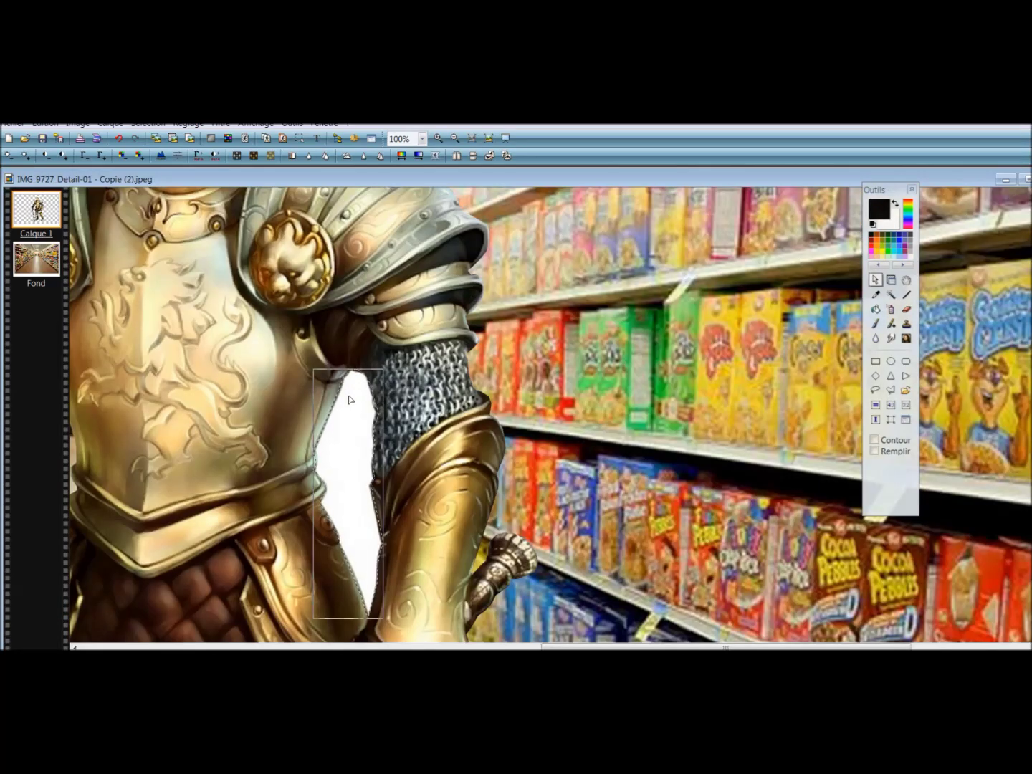
# Cut out the white gap between the torso and arm, and erase the warrior's head with its white surround.
pyautogui.rightClick(348, 396)
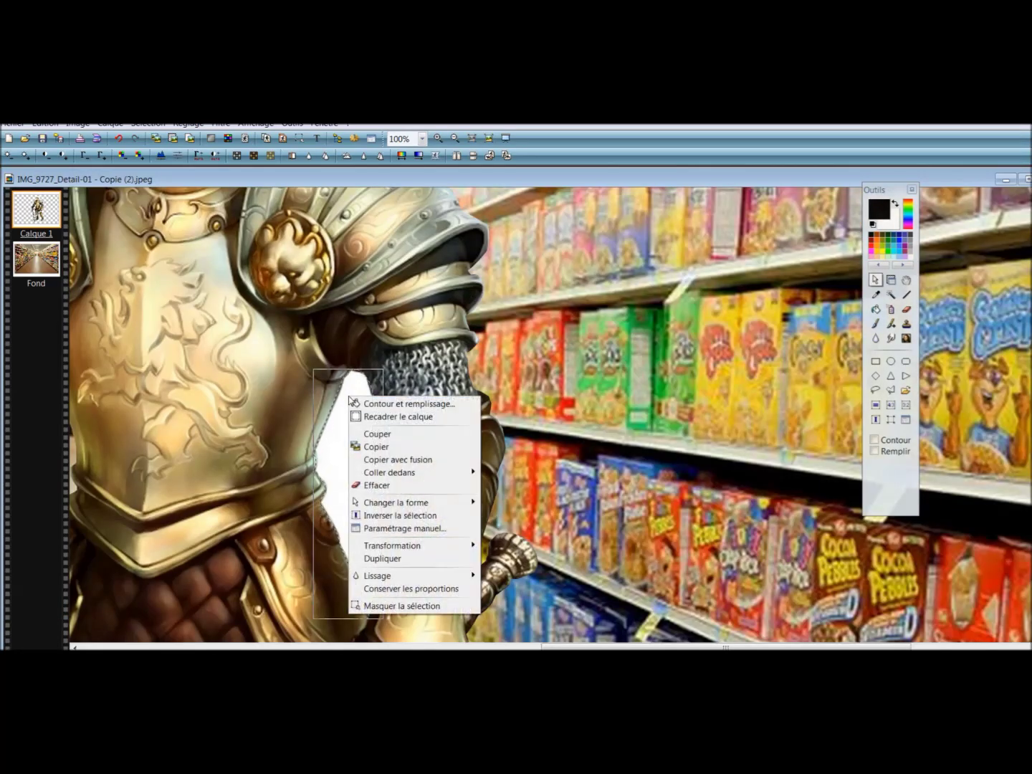
pyautogui.click(378, 435)
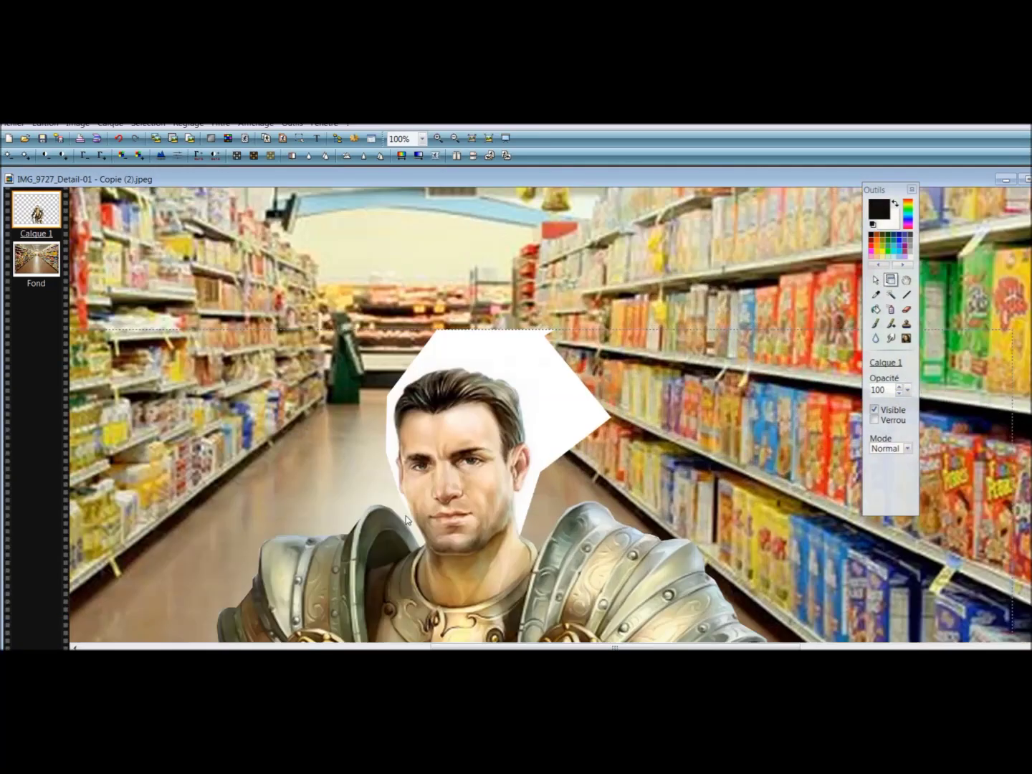
pyautogui.click(905, 309)
pyautogui.moveTo(544, 344)
pyautogui.mouseDown()
pyautogui.moveTo(548, 400)
pyautogui.moveTo(431, 456)
pyautogui.moveTo(503, 446)
pyautogui.moveTo(449, 495)
pyautogui.mouseUp()
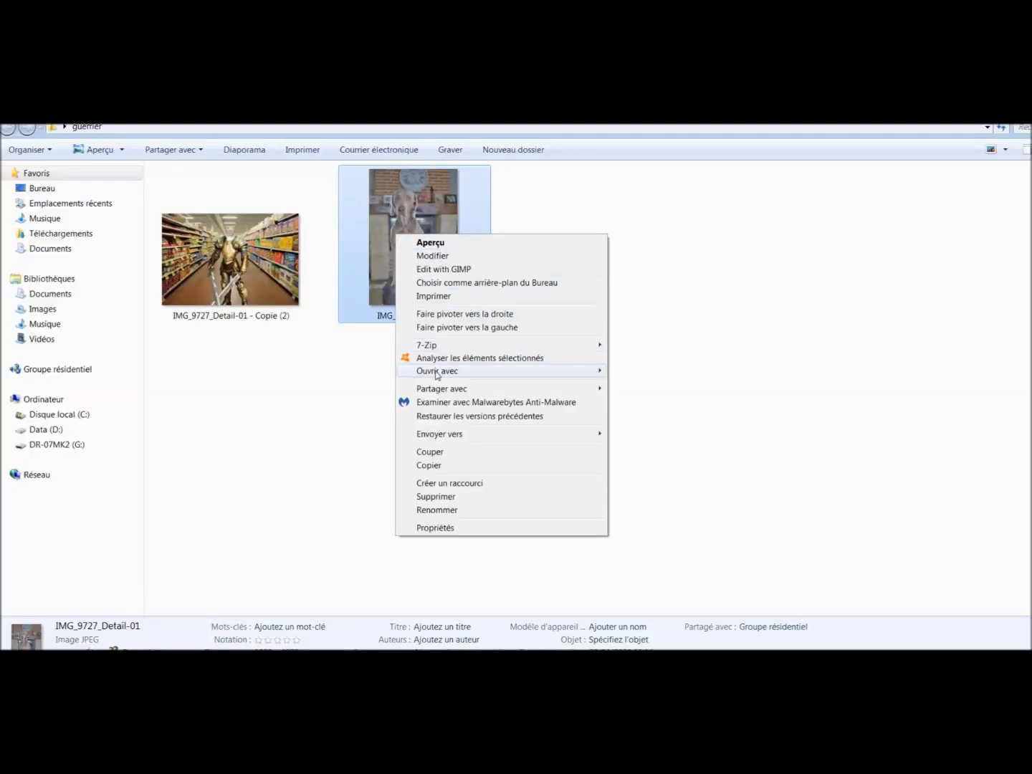
# Open IMG_9727_Detail-01 with PhotoFiltre 7 and crop the photo to the dog's head.
pyautogui.moveTo(403, 371)
pyautogui.click(643, 445)
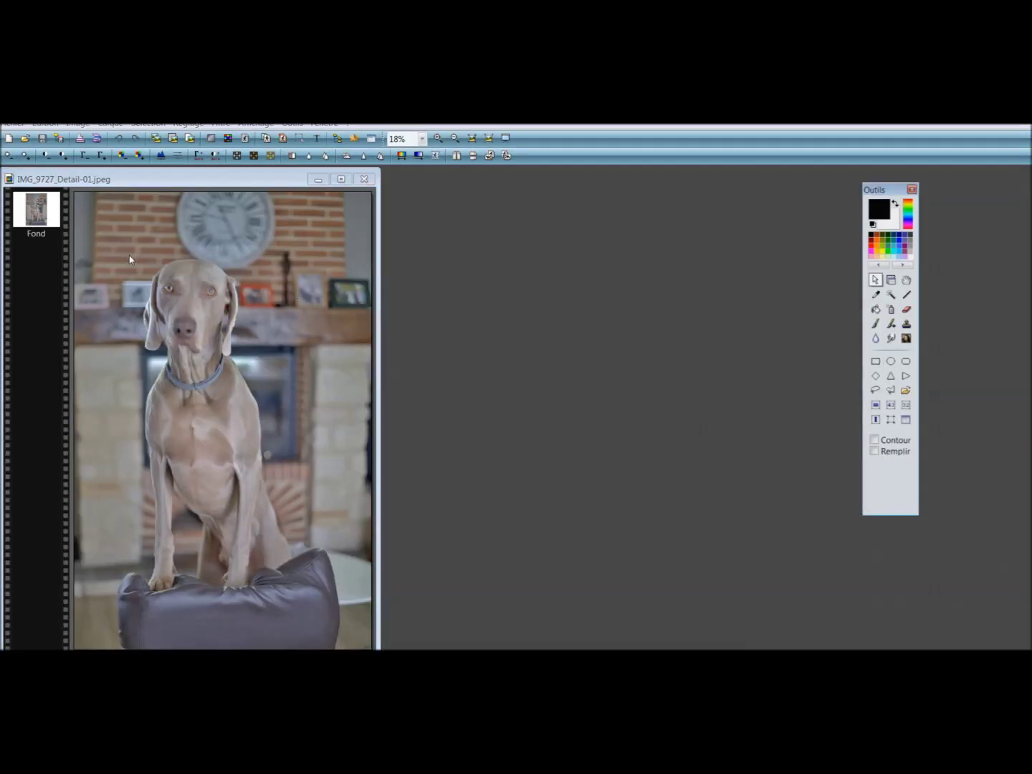
pyautogui.moveTo(132, 260); pyautogui.dragTo(271, 394)
pyautogui.click(77, 123)
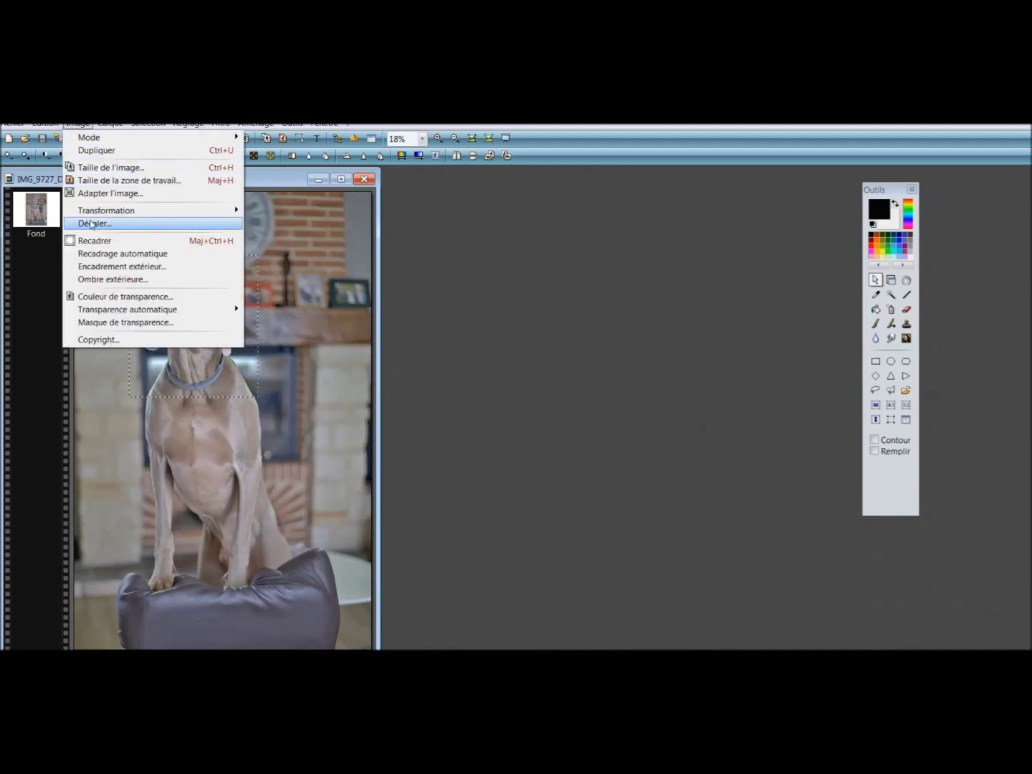
pyautogui.click(94, 237)
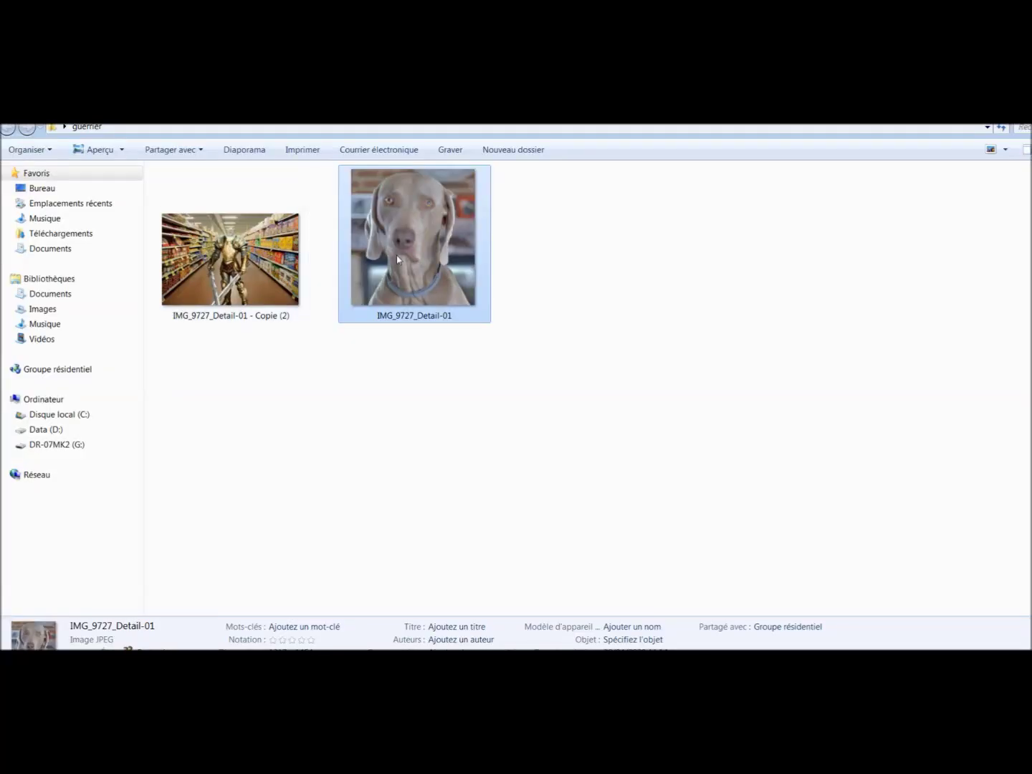
# Duplicate IMG_9727_Detail-01 - Copie (2) in the guerrier folder and open the duplicate in PhotoFiltre 7.
pyautogui.click(258, 271)
pyautogui.rightClick(258, 270)
pyautogui.click(316, 502)
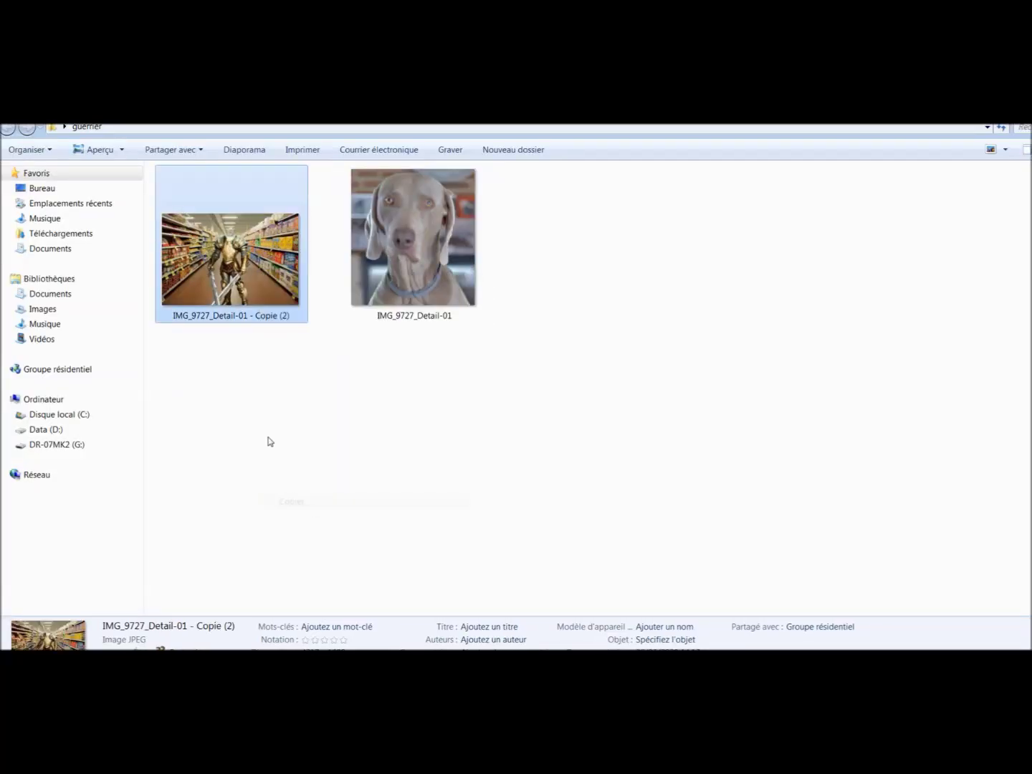
pyautogui.rightClick(263, 407)
pyautogui.click(332, 491)
pyautogui.click(297, 398)
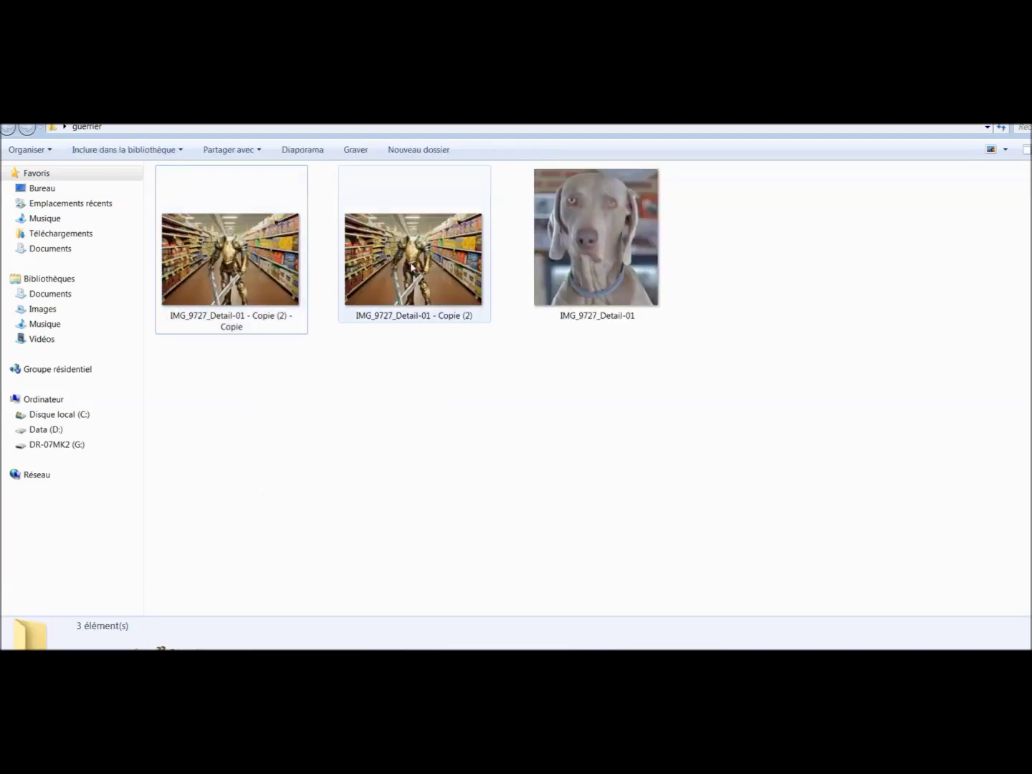
pyautogui.rightClick(254, 258)
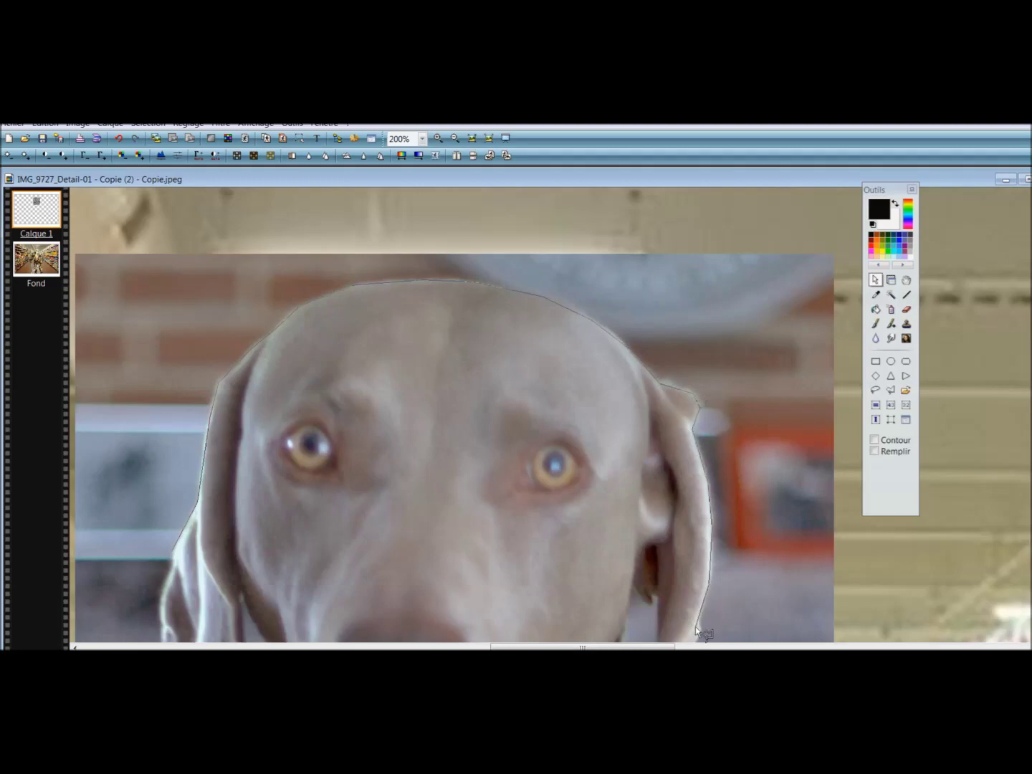
# Continue the lasso contour down the dog's outer ear and neck on the image's right side.
pyautogui.scroll(-5, 695, 626)
pyautogui.click(700, 277)
pyautogui.click(744, 624)
pyautogui.scroll(-4, 745, 623)
pyautogui.scroll(9, 525, 514)
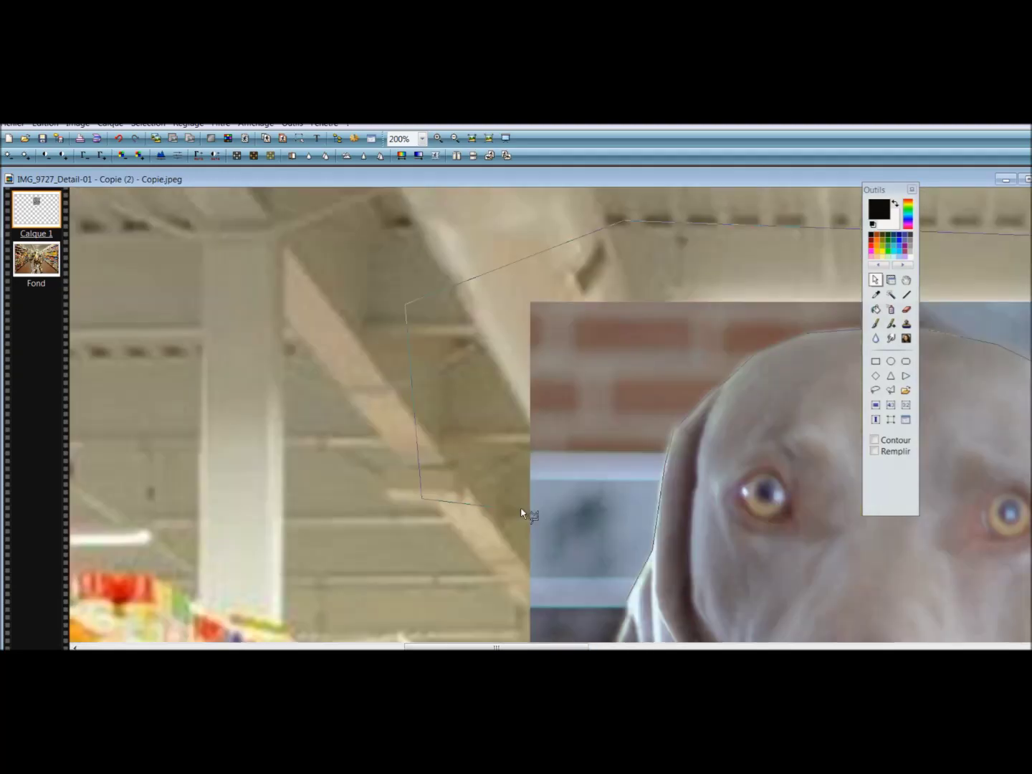
# Trace the contour up the neck and around the hanging ear on the image's left side, and cut away the dog's background.
pyautogui.scroll(-7, 525, 514)
pyautogui.click(751, 428)
pyautogui.click(747, 284)
pyautogui.click(745, 210)
pyautogui.scroll(5, 1026, 388)
pyautogui.click(712, 616)
pyautogui.scroll(-6, 978, 605)
pyautogui.click(668, 306)
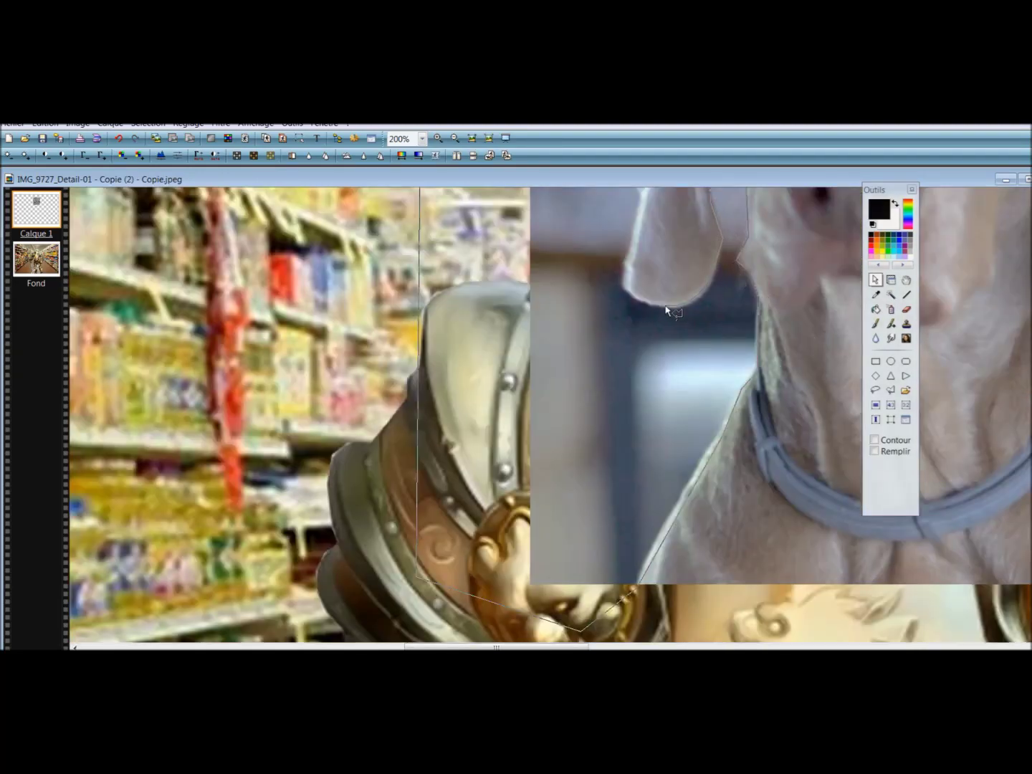
pyautogui.scroll(4, 667, 306)
pyautogui.click(637, 427)
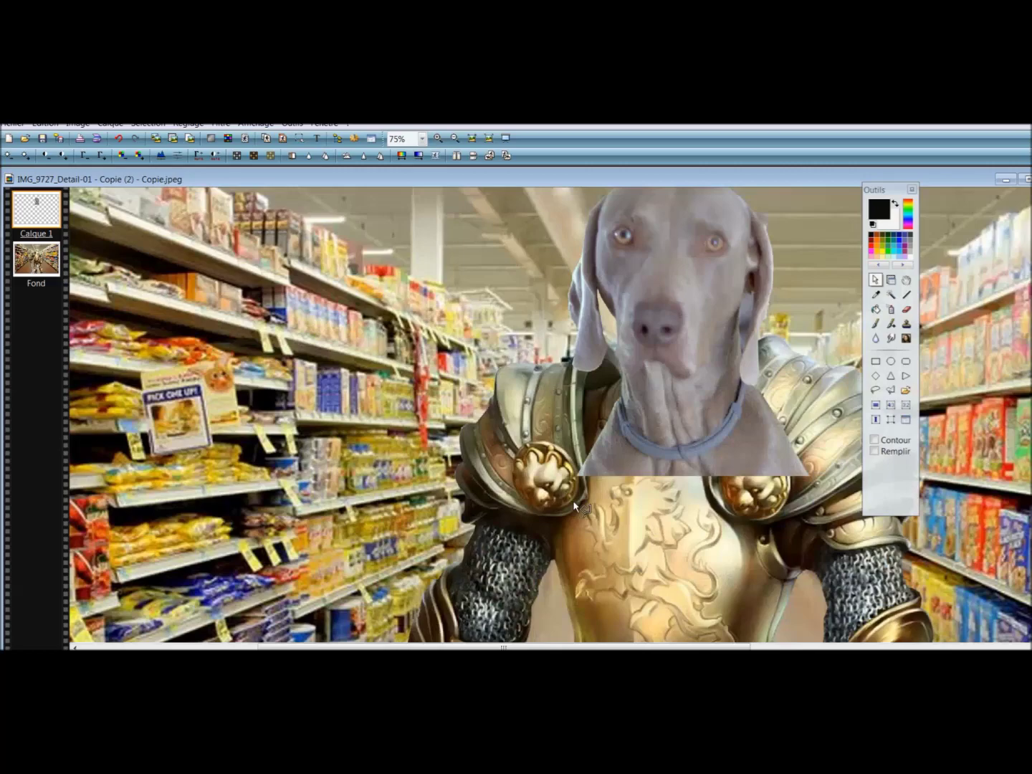
# Lasso the leftover background between the dog's neck and the ear on the image's right side and cut it out.
pyautogui.scroll(4, 745, 315)
pyautogui.scroll(-3, 495, 300)
pyautogui.click(488, 373)
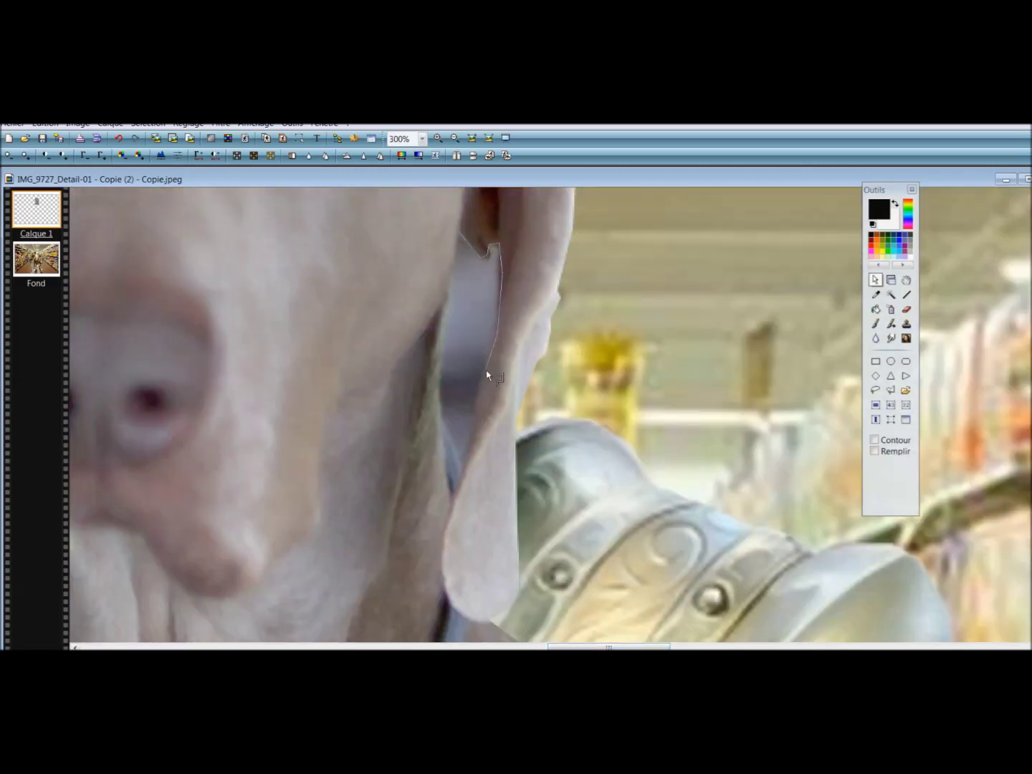
pyautogui.click(476, 426)
pyautogui.rightClick(480, 279)
# Move the dog's head layer into place above the armour's collar.
pyautogui.scroll(-6, 404, 395)
pyautogui.click(890, 280)
pyautogui.moveTo(556, 389); pyautogui.dragTo(538, 375)
pyautogui.moveTo(495, 318); pyautogui.dragTo(656, 358)
pyautogui.scroll(5, 655, 358)
# Trim the excess dog neck and chest overlapping the armour with the eraser and the polygonal lasso.
pyautogui.click(875, 280)
pyautogui.click(906, 308)
pyautogui.moveTo(706, 509); pyautogui.dragTo(732, 552)
pyautogui.scroll(-4, 732, 552)
pyautogui.moveTo(688, 429)
pyautogui.mouseDown()
pyautogui.moveTo(429, 461)
pyautogui.moveTo(645, 459)
pyautogui.mouseUp()
pyautogui.click(874, 280)
pyautogui.click(889, 389)
pyautogui.click(653, 294)
# Nudge the dog's head layer to centre it between the shoulder plates.
pyautogui.click(890, 280)
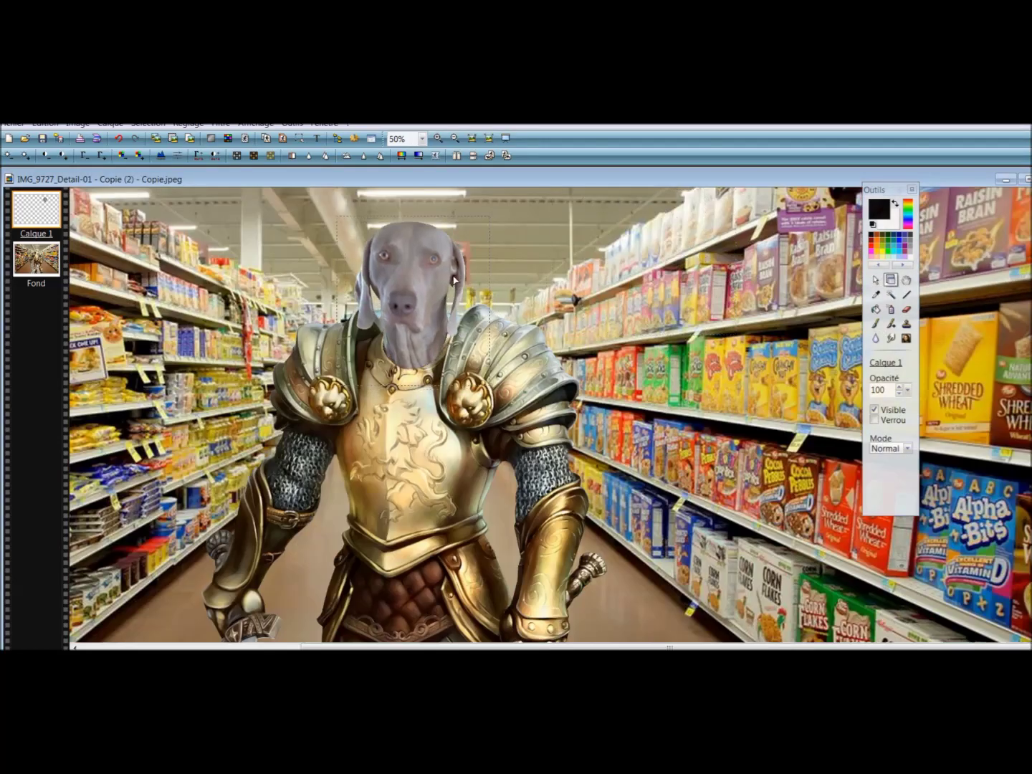
pyautogui.moveTo(423, 291); pyautogui.dragTo(432, 294)
pyautogui.scroll(-2, 627, 328)
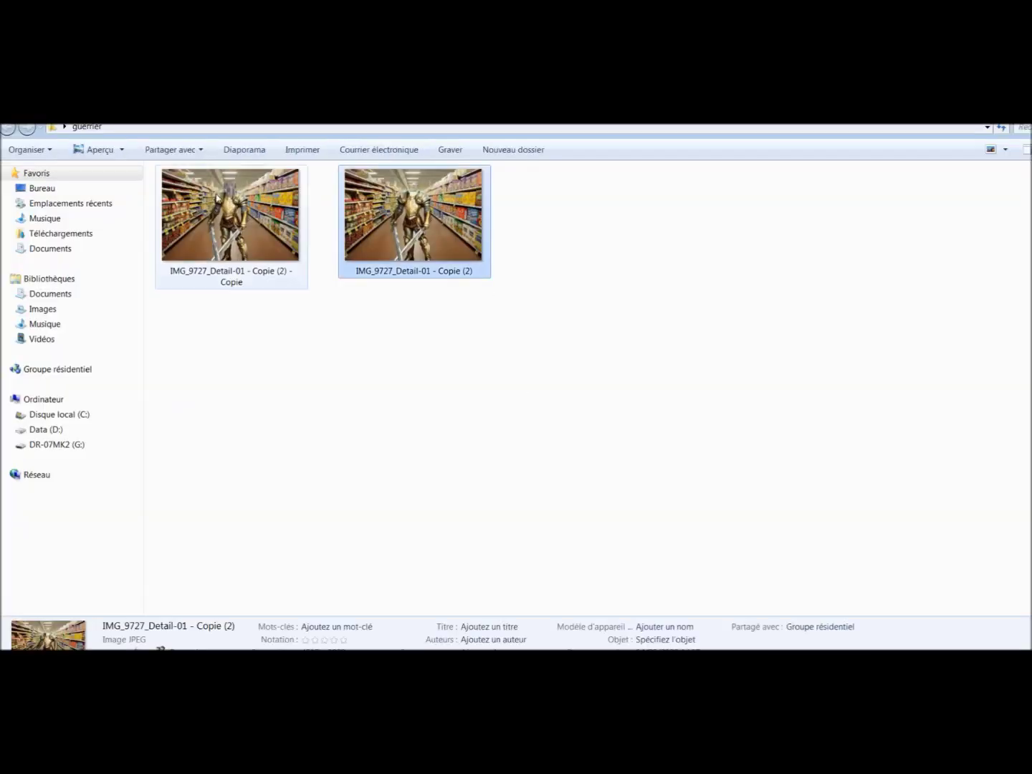
# Open IMG_9727_Detail-01 - Copie (2) - Copie from the guerrier folder with PhotoFiltre 7.
pyautogui.click(201, 198)
pyautogui.rightClick(200, 199)
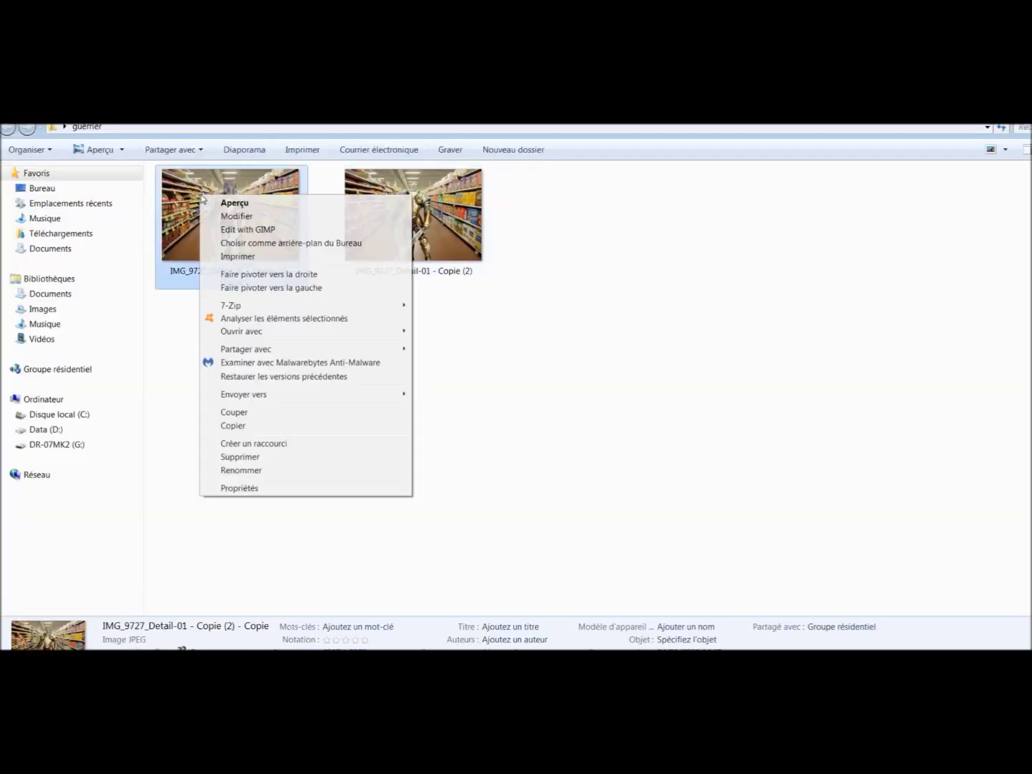
pyautogui.moveTo(250, 332)
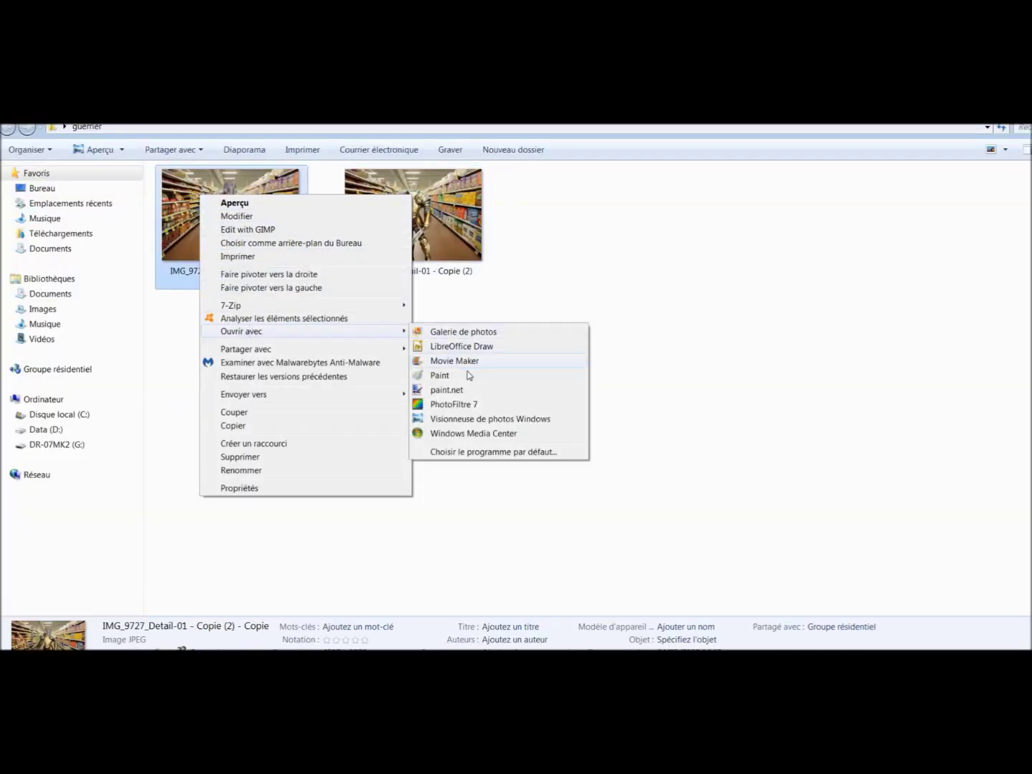
pyautogui.click(454, 405)
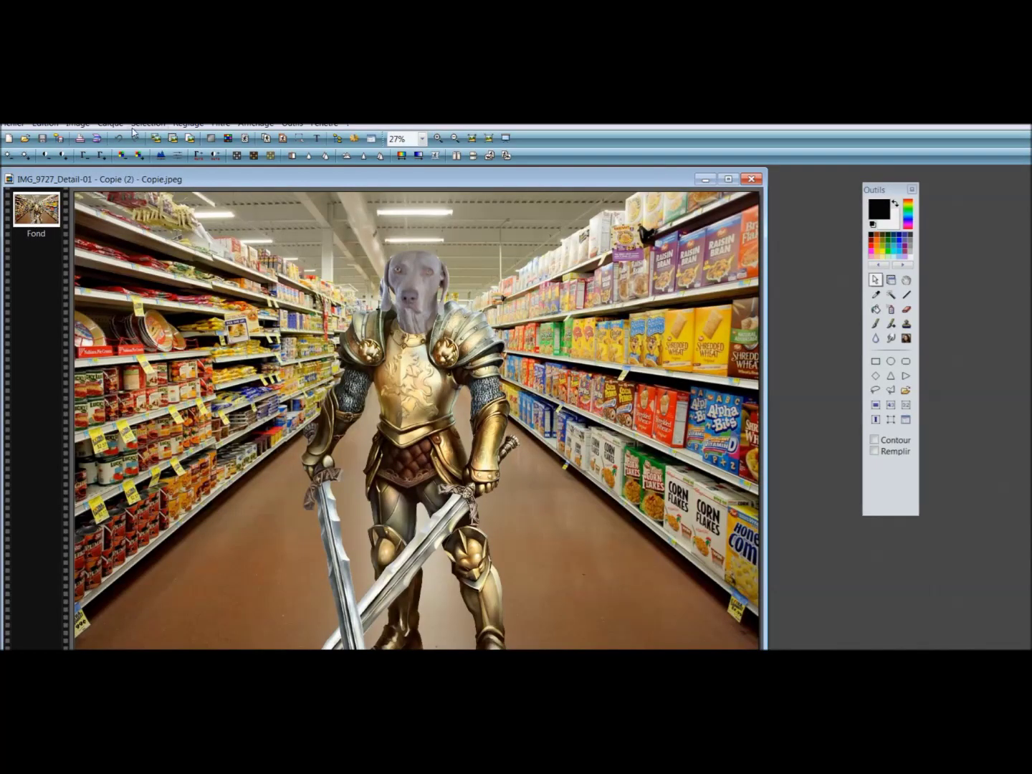
# Add the headless warrior image IMG_9727_Detail-01 - Copie (2) as a new layer over the dog-headed version.
pyautogui.click(112, 127)
pyautogui.moveTo(179, 132)
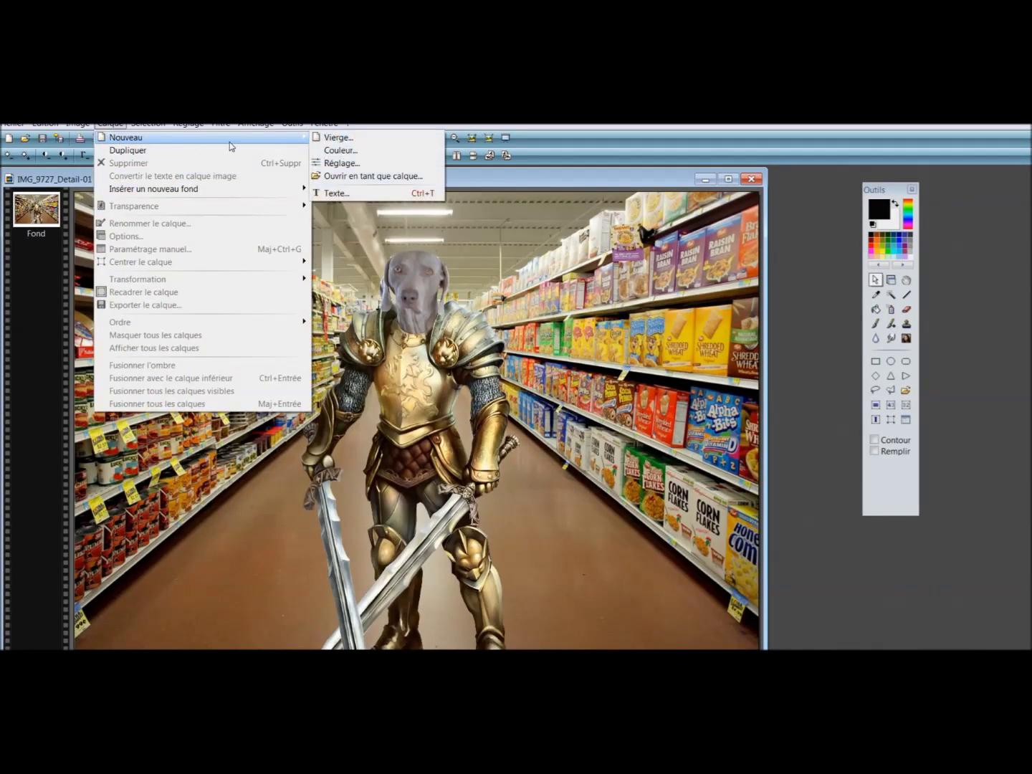
pyautogui.click(333, 176)
pyautogui.doubleClick(597, 265)
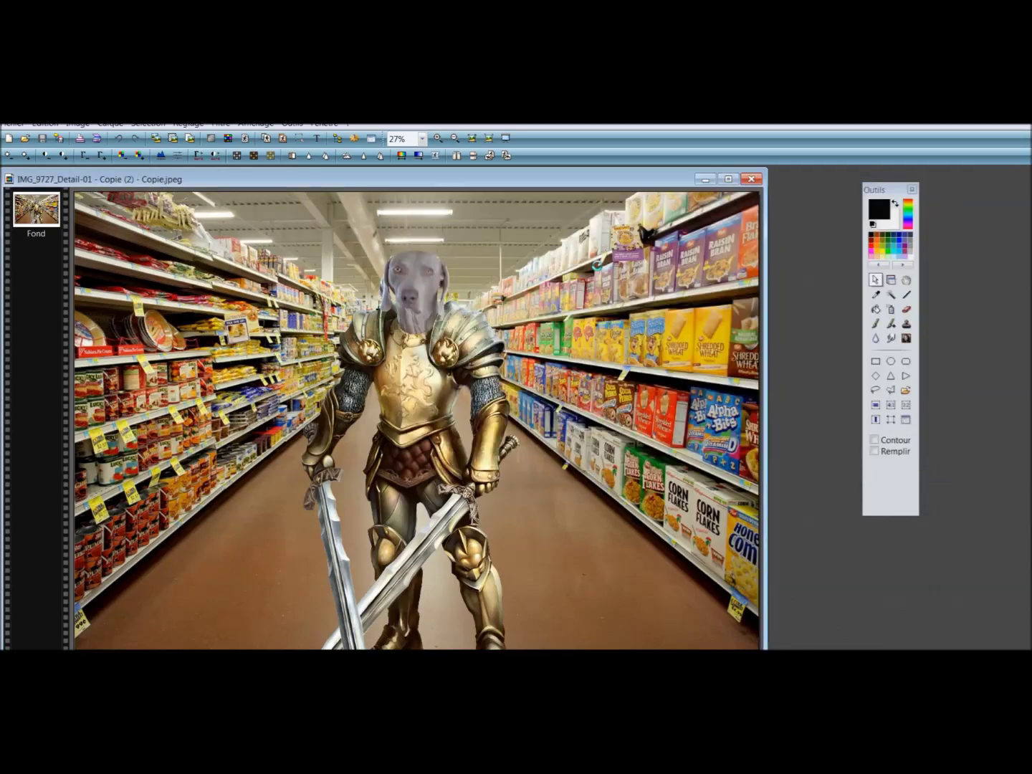
# Lasso the background area inside the armour's neck opening on the top layer and cut it out.
pyautogui.scroll(4, 490, 383)
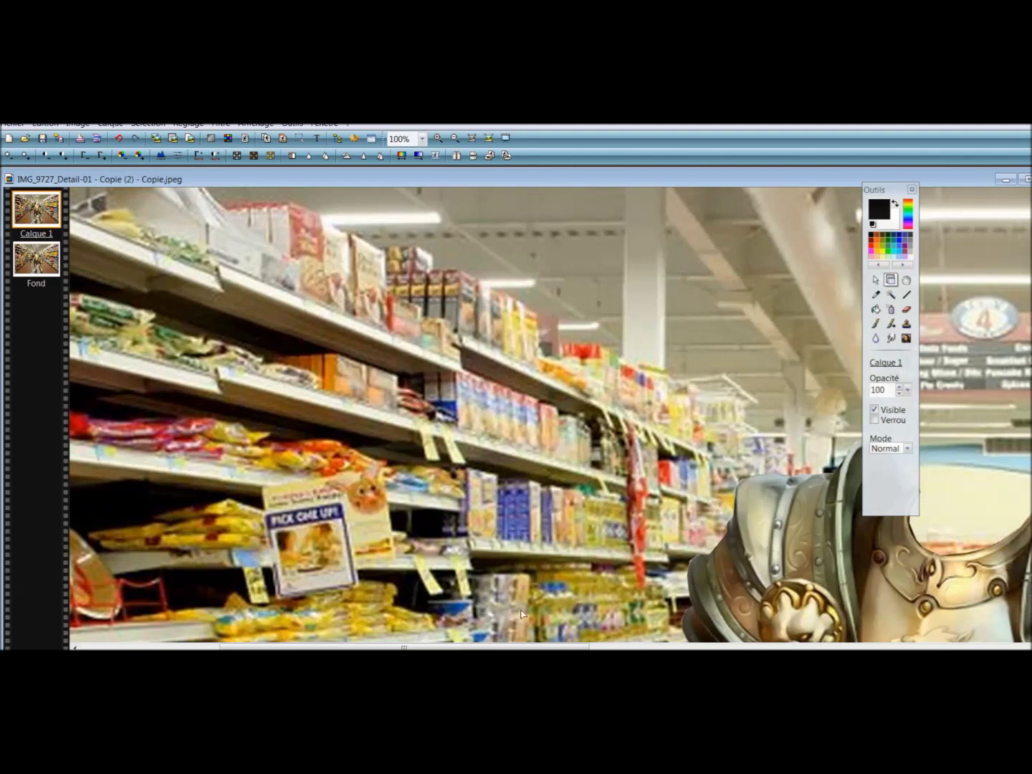
pyautogui.moveTo(454, 647); pyautogui.dragTo(621, 648)
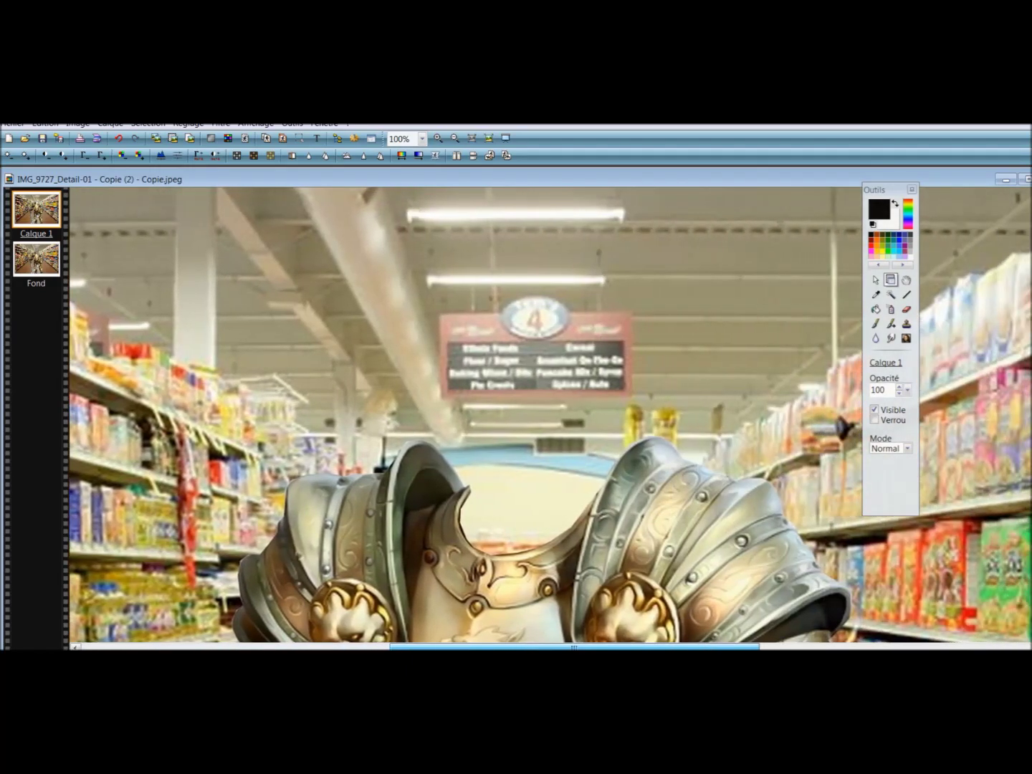
pyautogui.click(875, 280)
pyautogui.click(464, 485)
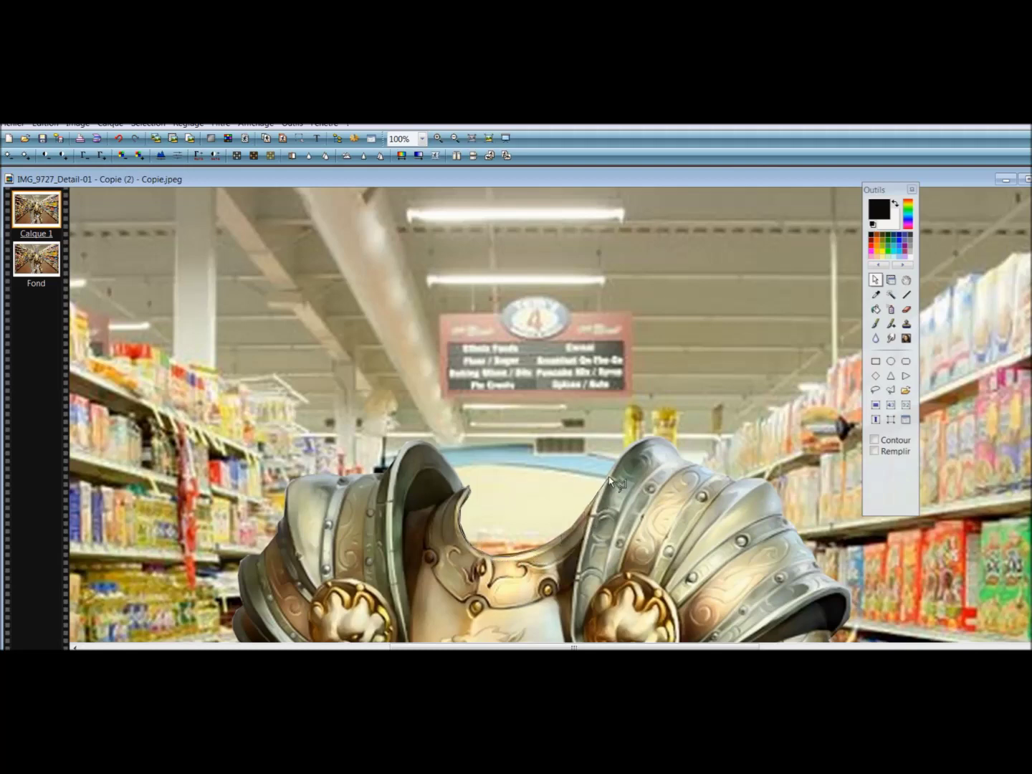
pyautogui.moveTo(469, 477); pyautogui.dragTo(506, 486)
pyautogui.rightClick(504, 486)
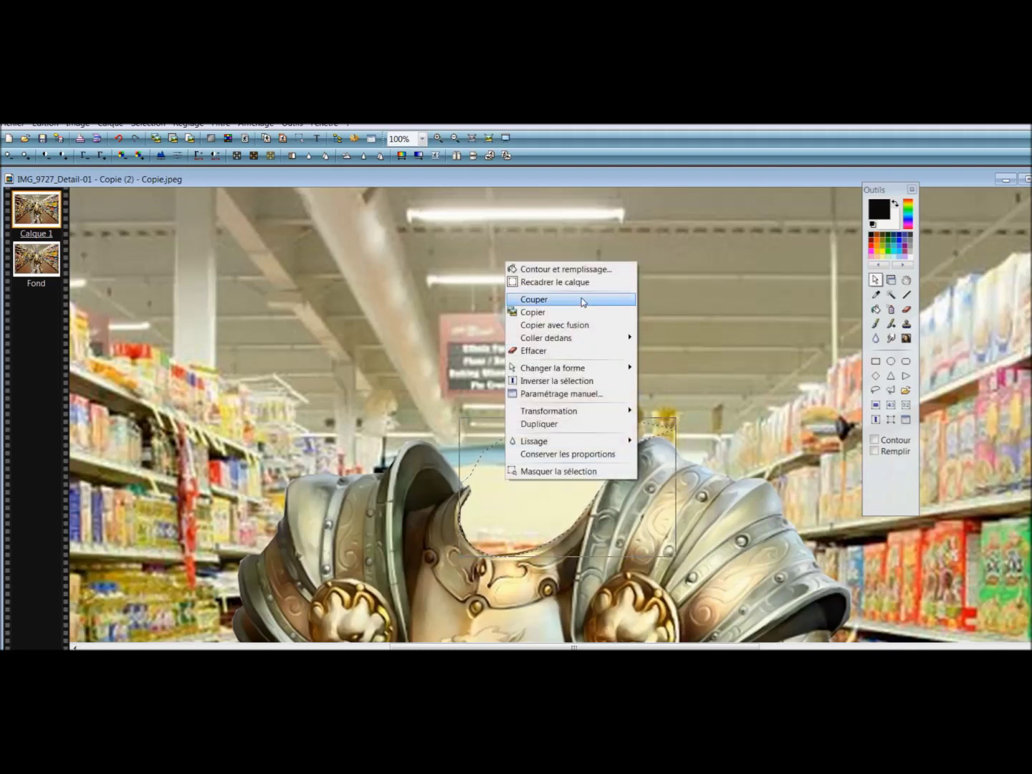
pyautogui.click(584, 300)
# Erase the top layer over the dog's head and ears with a size 30 eraser.
pyautogui.click(906, 308)
pyautogui.click(909, 440)
pyautogui.click(901, 530)
pyautogui.moveTo(616, 491)
pyautogui.mouseDown()
pyautogui.moveTo(610, 273)
pyautogui.moveTo(630, 286)
pyautogui.moveTo(493, 260)
pyautogui.moveTo(461, 289)
pyautogui.moveTo(439, 362)
pyautogui.moveTo(558, 313)
pyautogui.moveTo(601, 269)
pyautogui.moveTo(434, 356)
pyautogui.moveTo(494, 380)
pyautogui.moveTo(559, 380)
pyautogui.moveTo(580, 432)
pyautogui.moveTo(545, 389)
pyautogui.moveTo(403, 367)
pyautogui.moveTo(368, 469)
pyautogui.moveTo(391, 389)
pyautogui.moveTo(392, 466)
pyautogui.moveTo(435, 443)
pyautogui.moveTo(418, 430)
pyautogui.moveTo(402, 451)
pyautogui.moveTo(430, 306)
pyautogui.moveTo(481, 420)
pyautogui.moveTo(484, 445)
pyautogui.moveTo(450, 448)
pyautogui.moveTo(459, 470)
pyautogui.mouseUp()
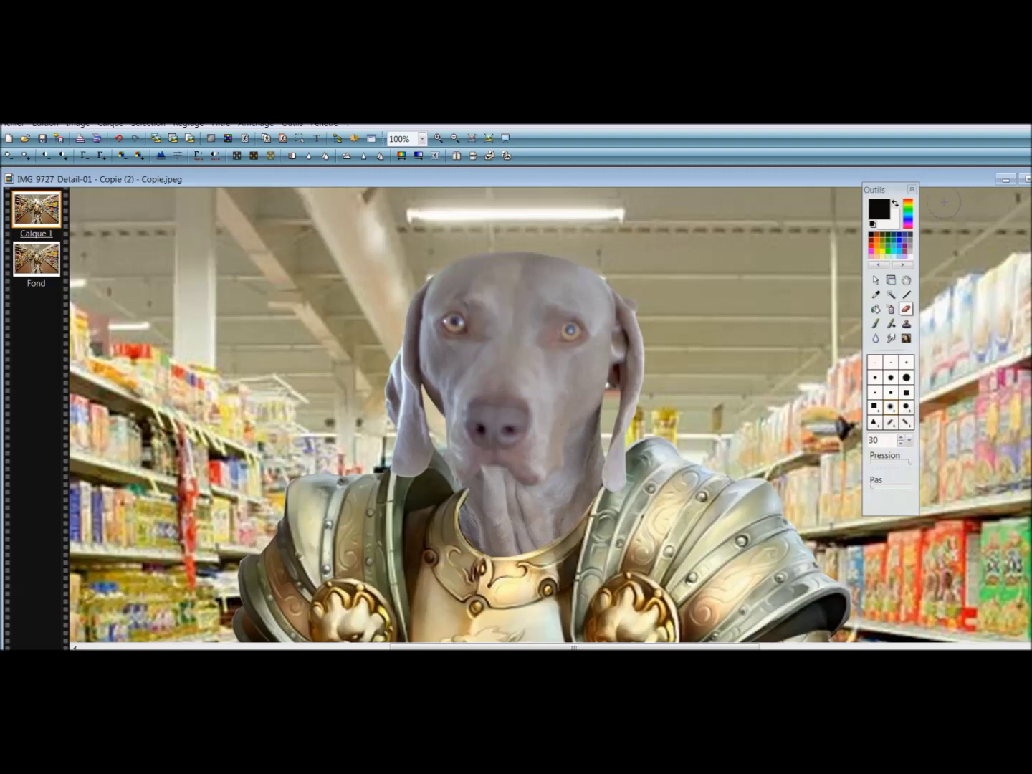
# Set the eraser size to 150.
pyautogui.click(909, 440)
pyautogui.click(900, 584)
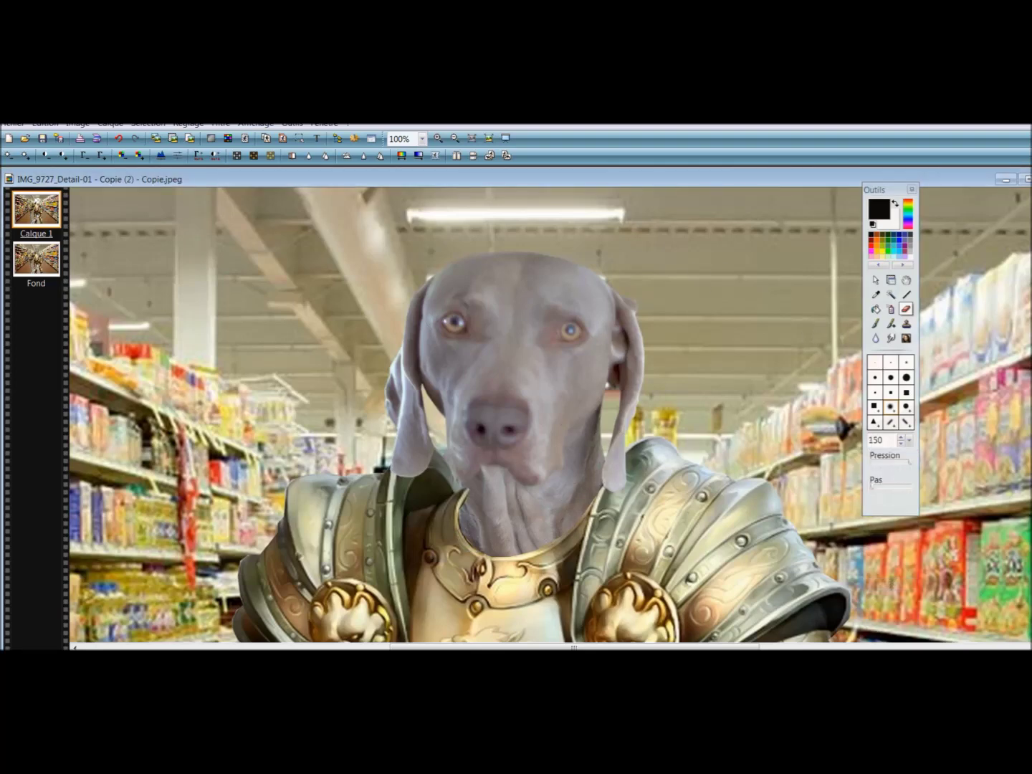